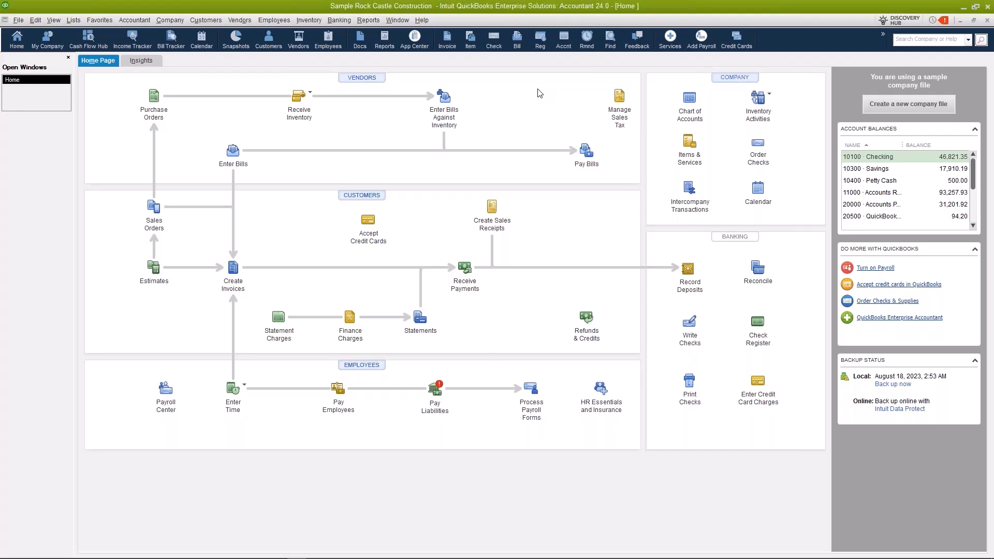
Step: Open the Vendor Center from the Vendors menu to list active vendors
{"action": "left_click", "coordinate": [246, 21]}
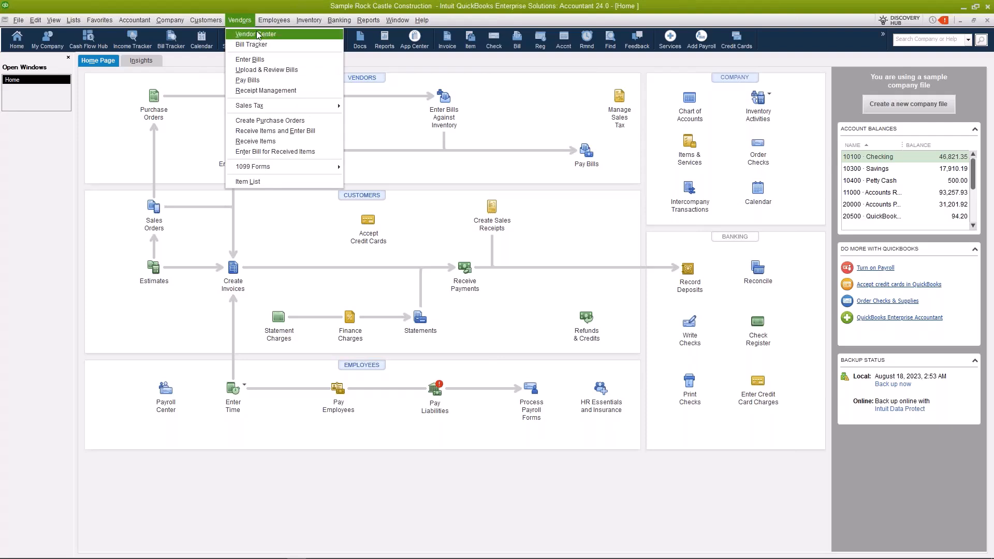
{"action": "left_click", "coordinate": [536, 81]}
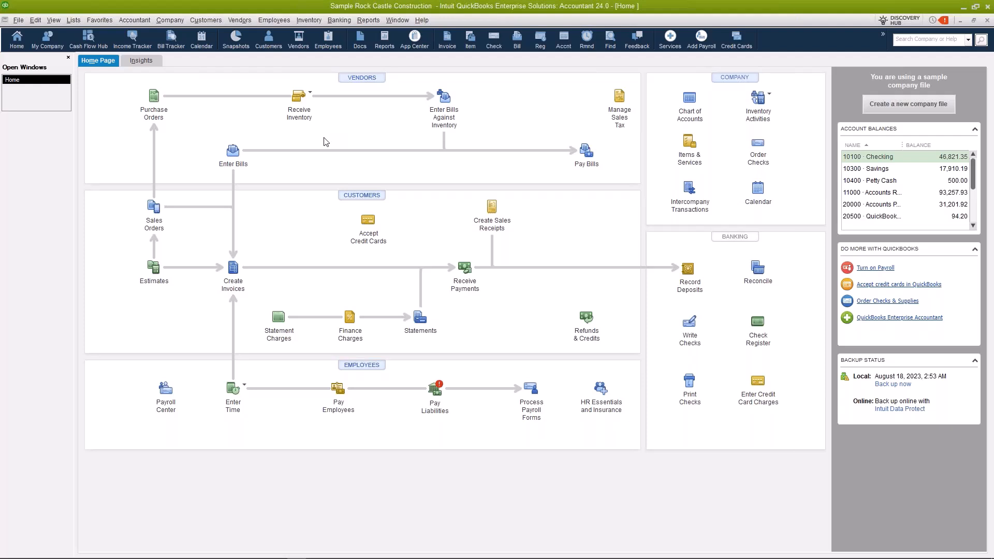
{"action": "left_click", "coordinate": [238, 20]}
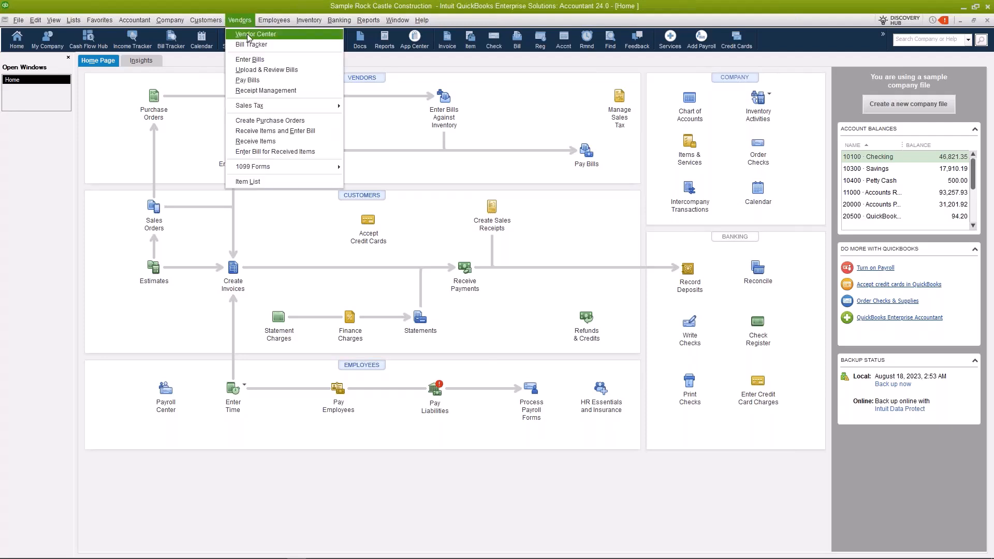
{"action": "left_click", "coordinate": [248, 34]}
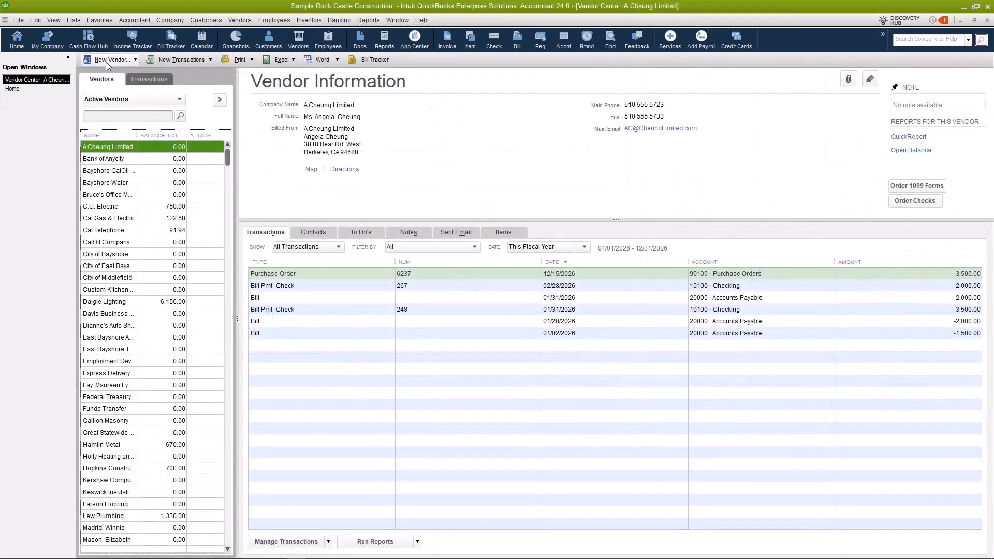
Step: Choose New Vendor from the New Vendor drop-down to get a blank vendor form
{"action": "left_click", "coordinate": [106, 61]}
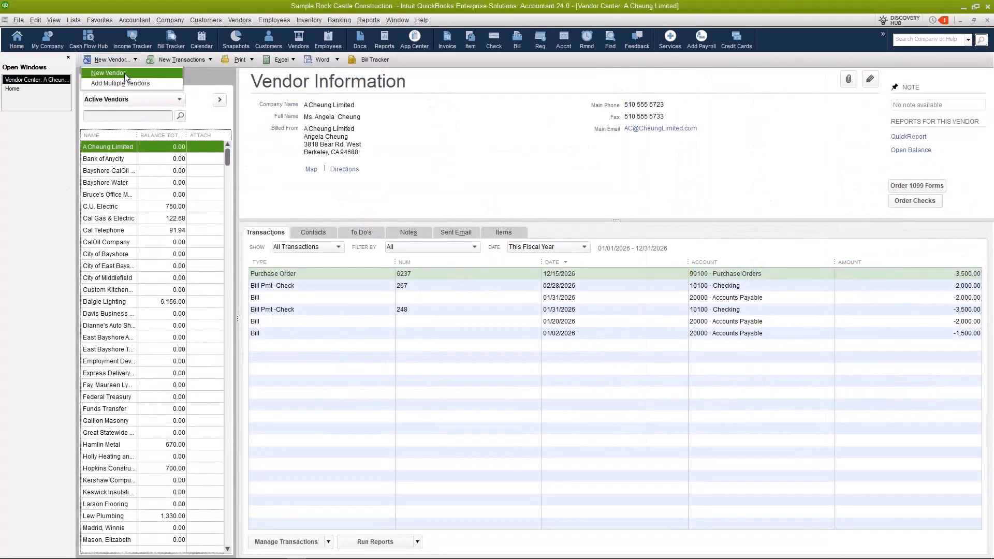
{"action": "left_click", "coordinate": [125, 73]}
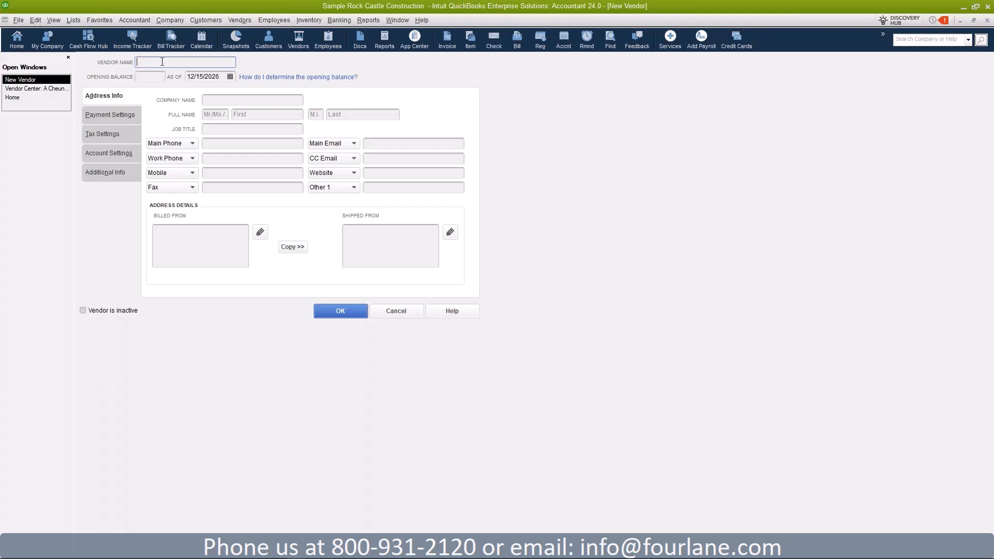
Step: Enter 'AT&T - 5538' as the Vendor Name on the new vendor form
{"action": "type", "text": "AT&T - 5538"}
{"action": "left_click", "coordinate": [220, 100]}
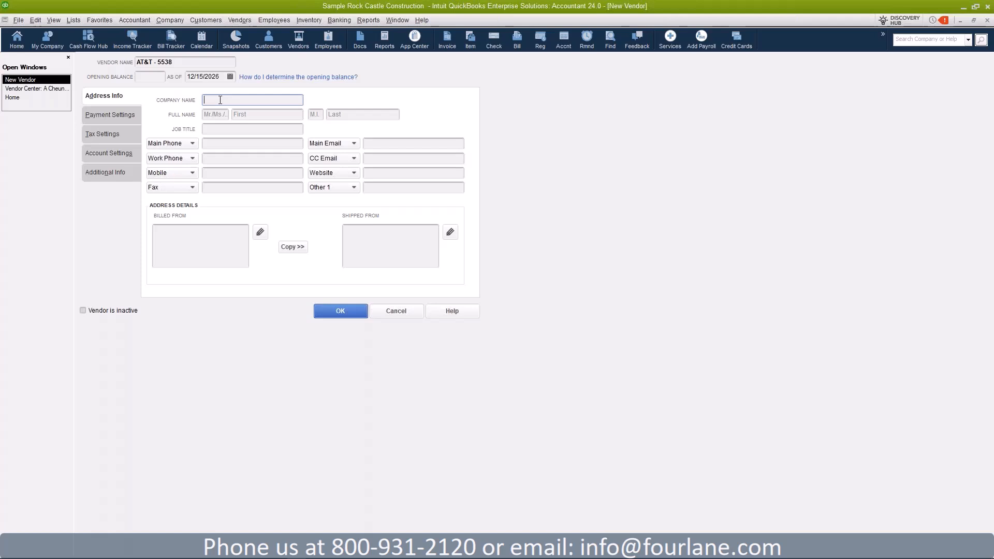
{"action": "left_click", "coordinate": [189, 62]}
{"action": "left_click", "coordinate": [257, 99]}
{"action": "left_click", "coordinate": [190, 62]}
{"action": "left_click", "coordinate": [147, 76]}
{"action": "left_click", "coordinate": [35, 19]}
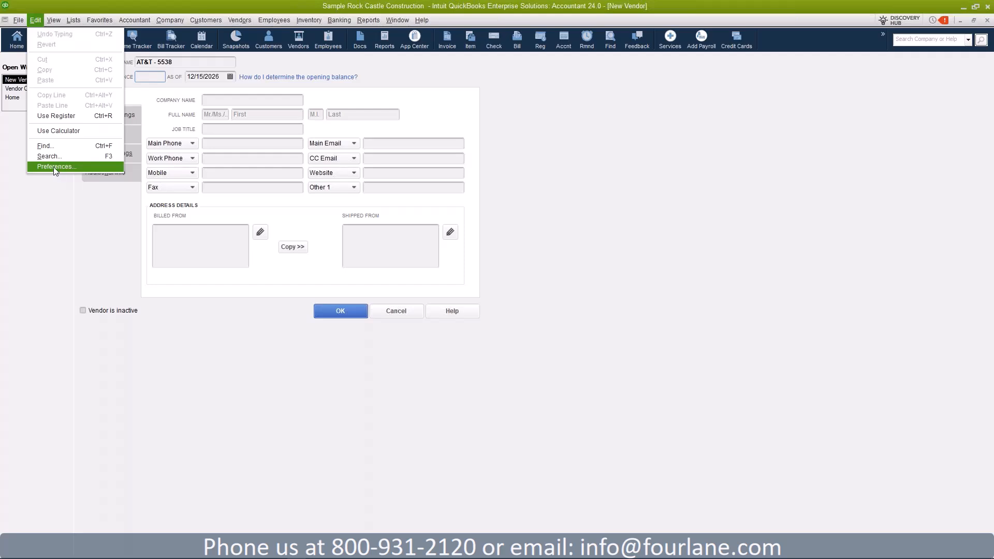
{"action": "left_click", "coordinate": [54, 167]}
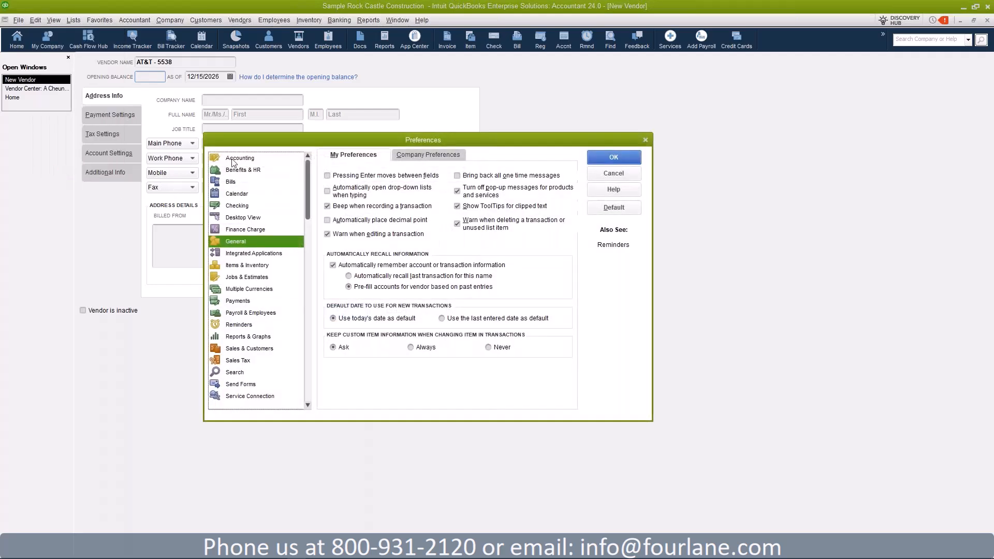
{"action": "left_click", "coordinate": [247, 159]}
{"action": "left_click", "coordinate": [446, 156]}
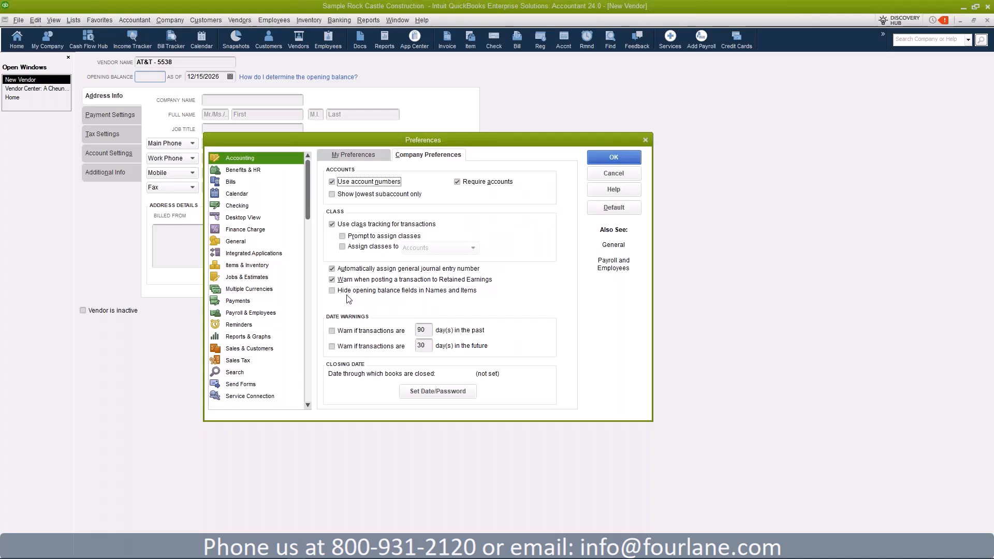
{"action": "left_click", "coordinate": [622, 159]}
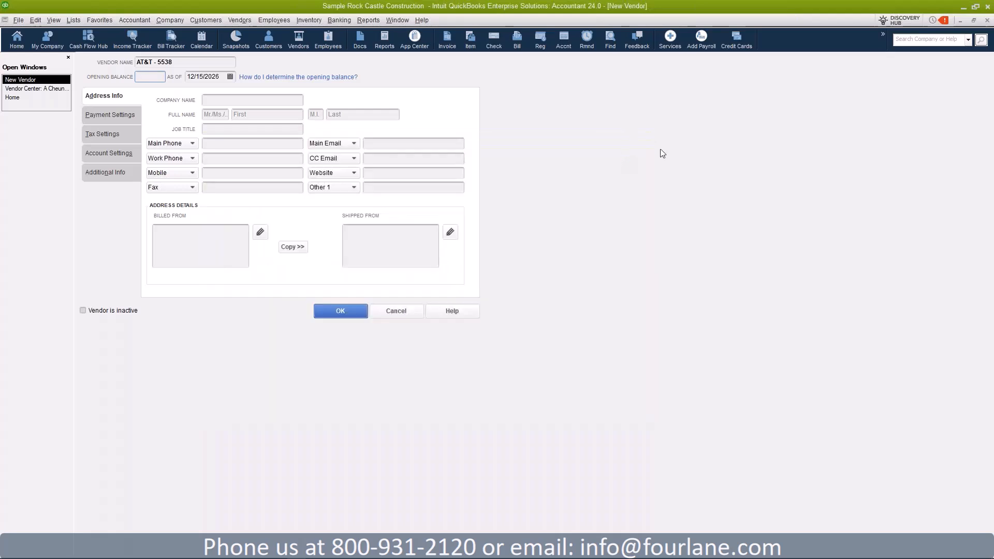
Step: Enter AT&T in the vendor's Company Name field
{"action": "left_click", "coordinate": [265, 101]}
{"action": "left_click", "coordinate": [257, 114]}
{"action": "left_click", "coordinate": [252, 101]}
{"action": "type", "text": "AT&T"}
Step: Pass the name, job title and phone fields unchanged and reach the Billed From box
{"action": "left_click", "coordinate": [253, 112]}
{"action": "left_click", "coordinate": [367, 113]}
{"action": "left_click", "coordinate": [240, 128]}
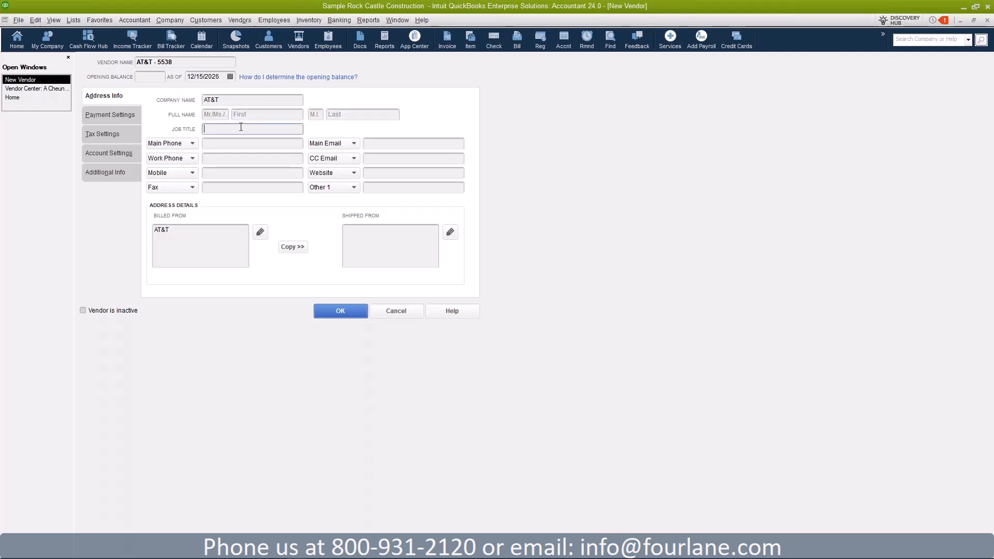
{"action": "left_click", "coordinate": [221, 145]}
{"action": "left_click", "coordinate": [178, 143]}
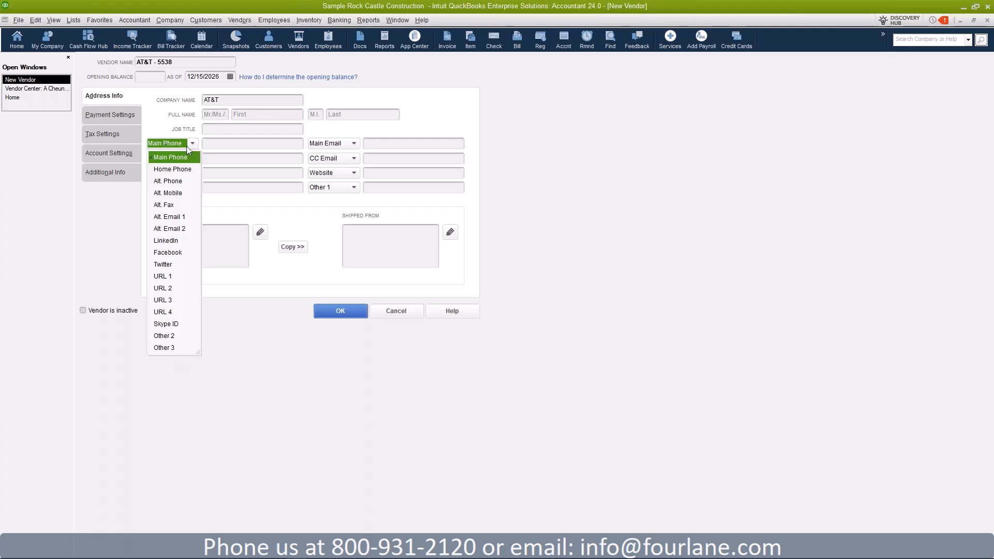
{"action": "left_click", "coordinate": [389, 144]}
{"action": "left_click", "coordinate": [264, 158]}
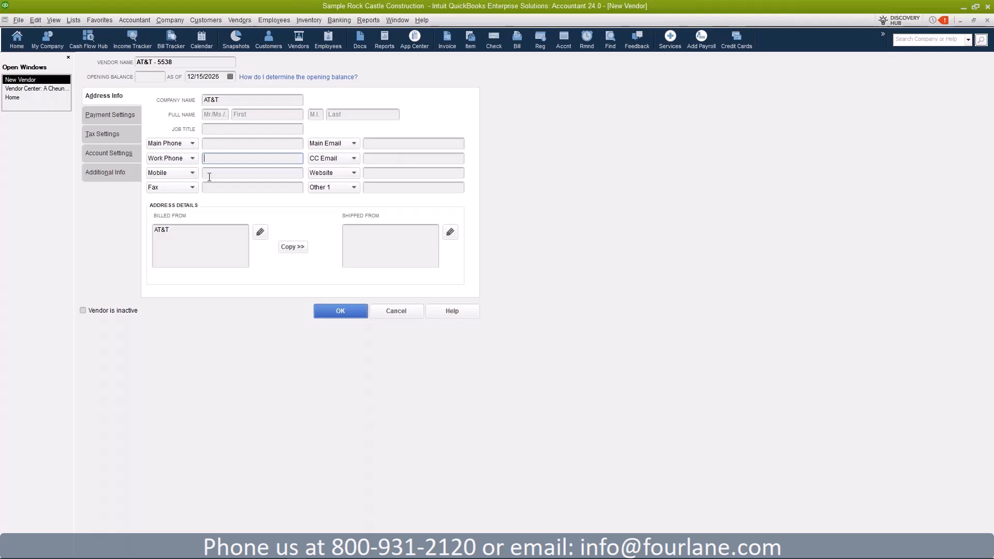
{"action": "left_click", "coordinate": [227, 142]}
{"action": "left_click", "coordinate": [226, 101]}
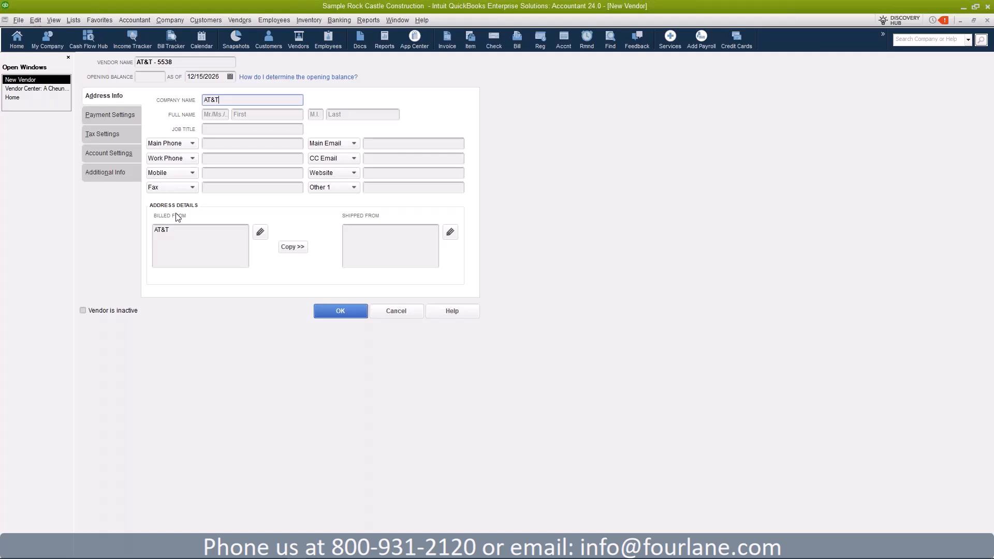
{"action": "left_click", "coordinate": [176, 228]}
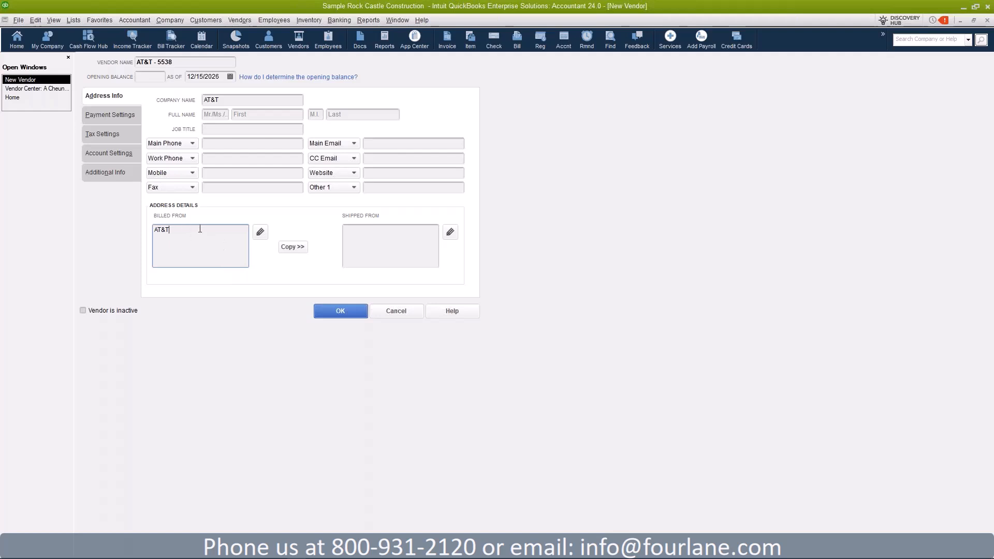
Step: Add lines 1233 Main Street and Austin, TX 77855 under AT&T in Billed From
{"action": "left_click_drag", "start_coordinate": [155, 230], "coordinate": [173, 228]}
{"action": "left_click", "coordinate": [177, 228]}
{"action": "left_click", "coordinate": [244, 99]}
{"action": "left_click", "coordinate": [177, 232]}
{"action": "key", "text": "Return"}
{"action": "key", "text": "Return"}
Step: Open the Billed From address editor and check the city, state, zip and country fields
{"action": "left_click", "coordinate": [260, 233]}
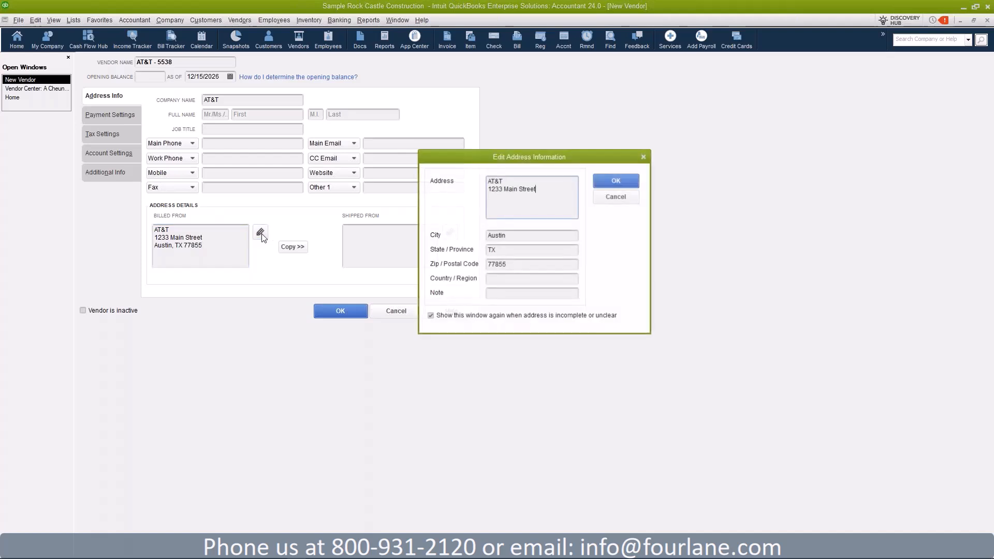
{"action": "left_click", "coordinate": [542, 237]}
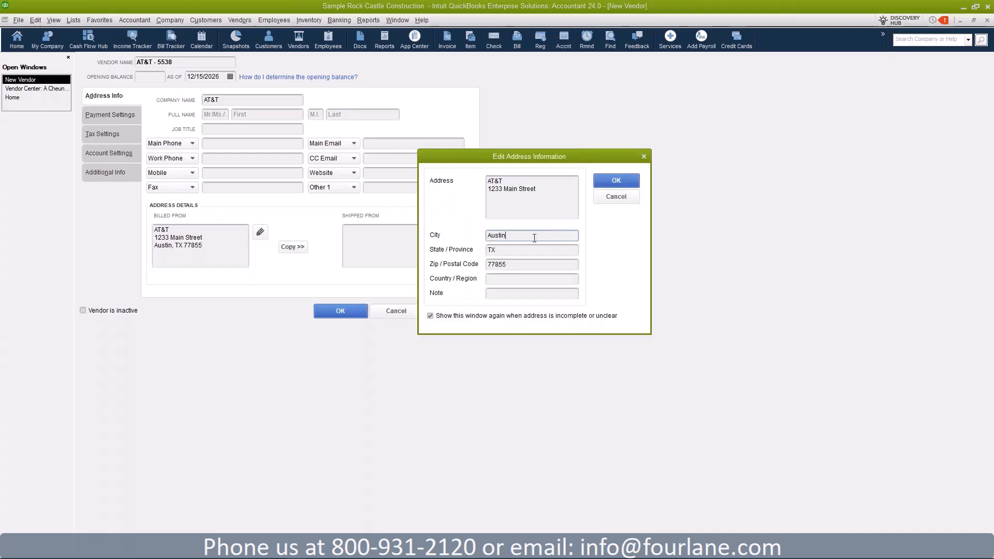
{"action": "left_click", "coordinate": [511, 252]}
{"action": "left_click", "coordinate": [517, 265]}
{"action": "left_click", "coordinate": [504, 280]}
Step: Insert a c/o line with the contact person's name below AT&T and confirm the address
{"action": "left_click", "coordinate": [506, 182]}
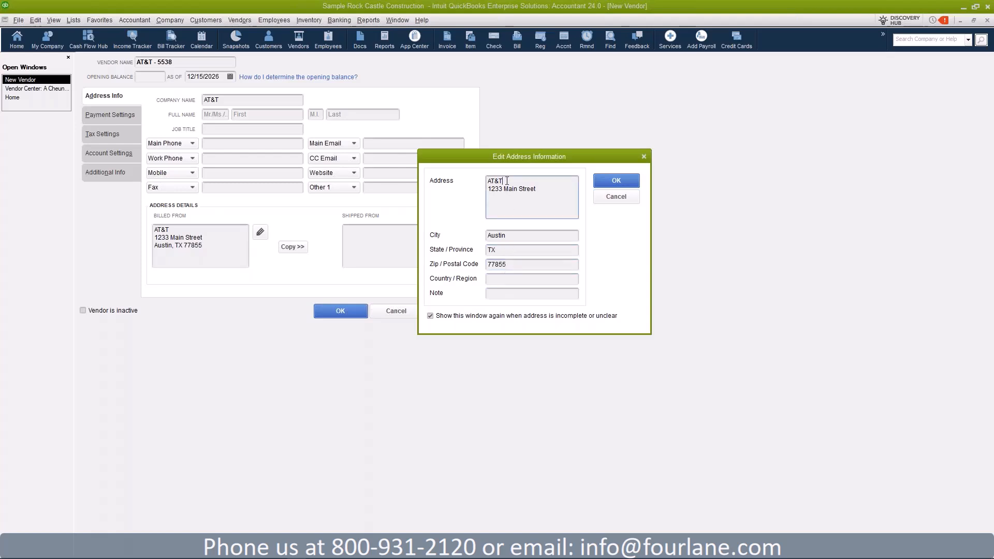
{"action": "key", "text": "Return"}
{"action": "type", "text": "c/o"}
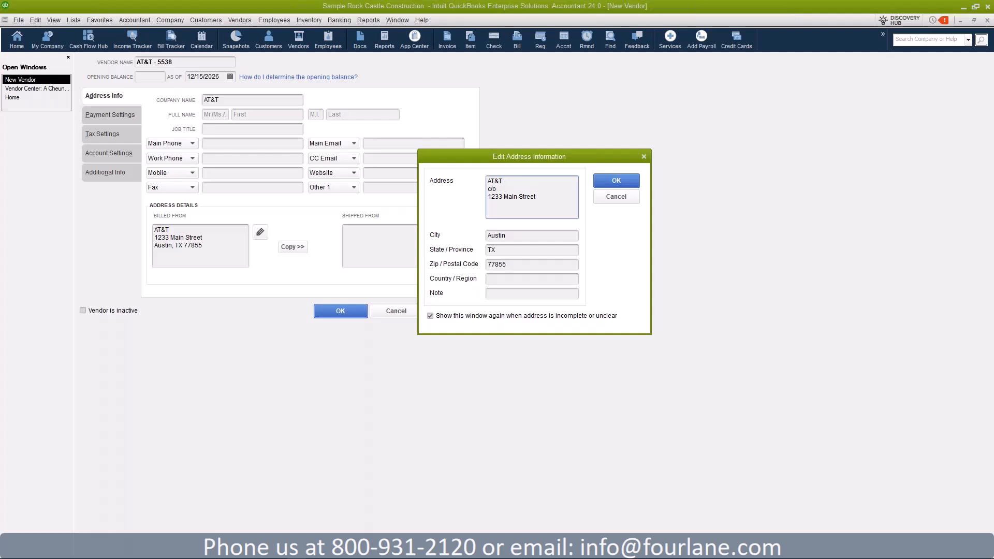
{"action": "left_click", "coordinate": [573, 294]}
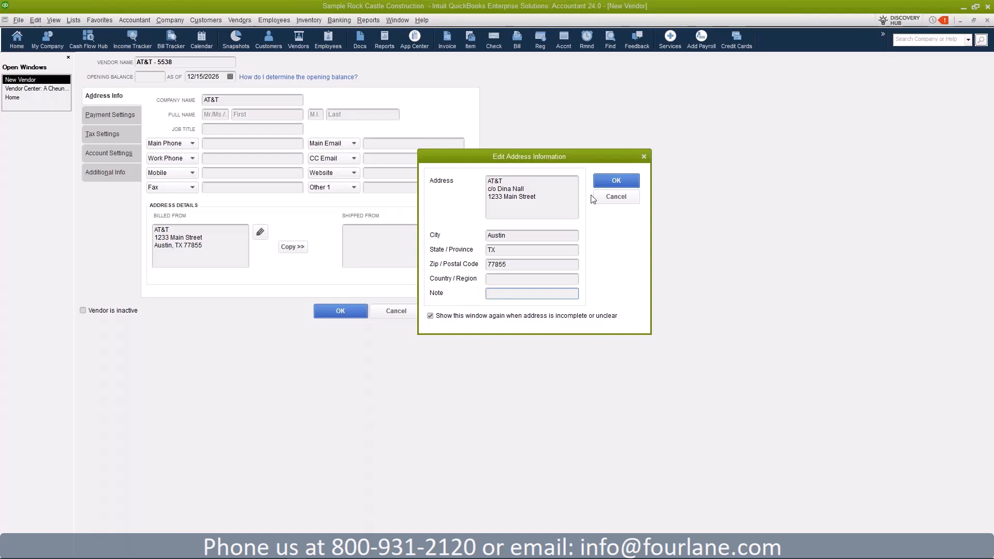
{"action": "left_click", "coordinate": [630, 183]}
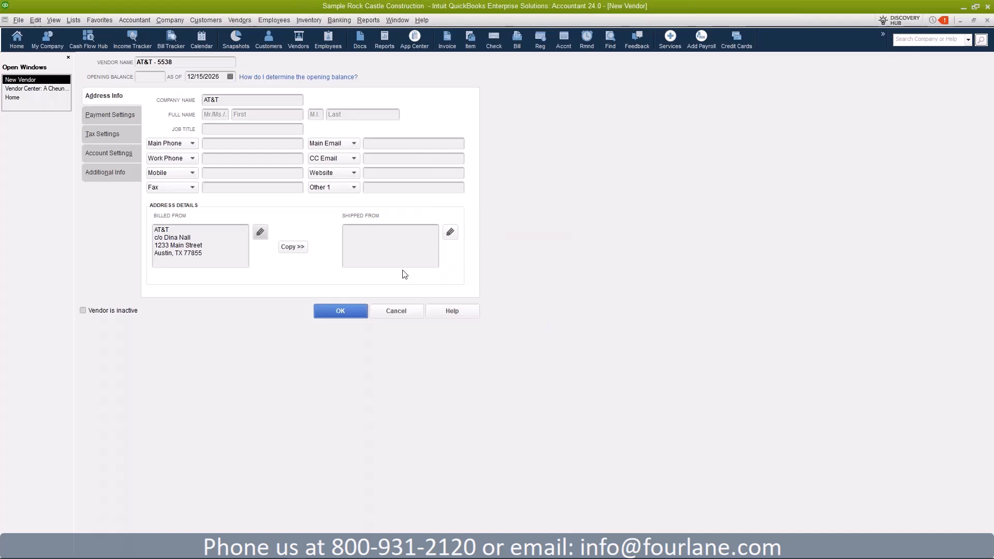
Step: Copy the billing address into the shipping address and display the Payment Settings
{"action": "left_click", "coordinate": [451, 233]}
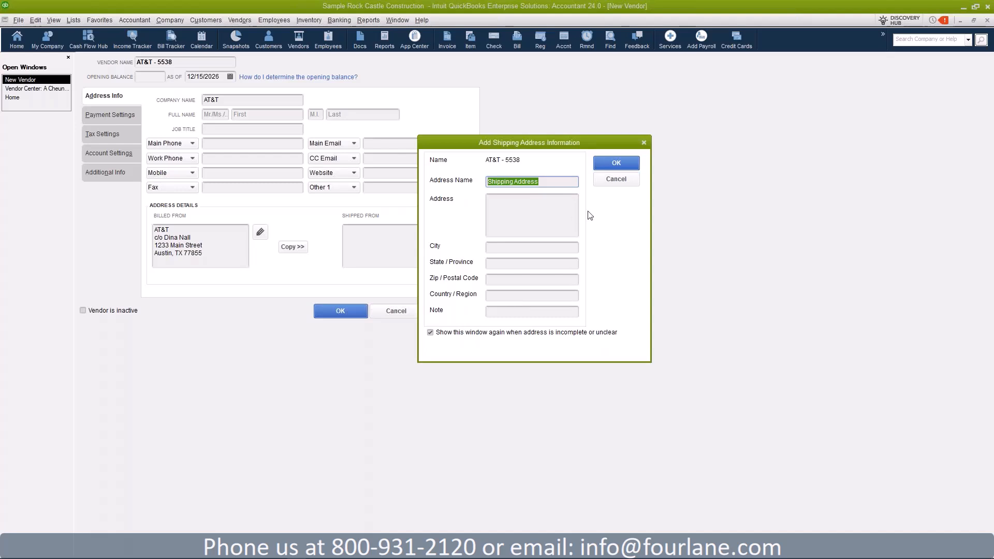
{"action": "left_click", "coordinate": [624, 178]}
{"action": "left_click", "coordinate": [286, 248]}
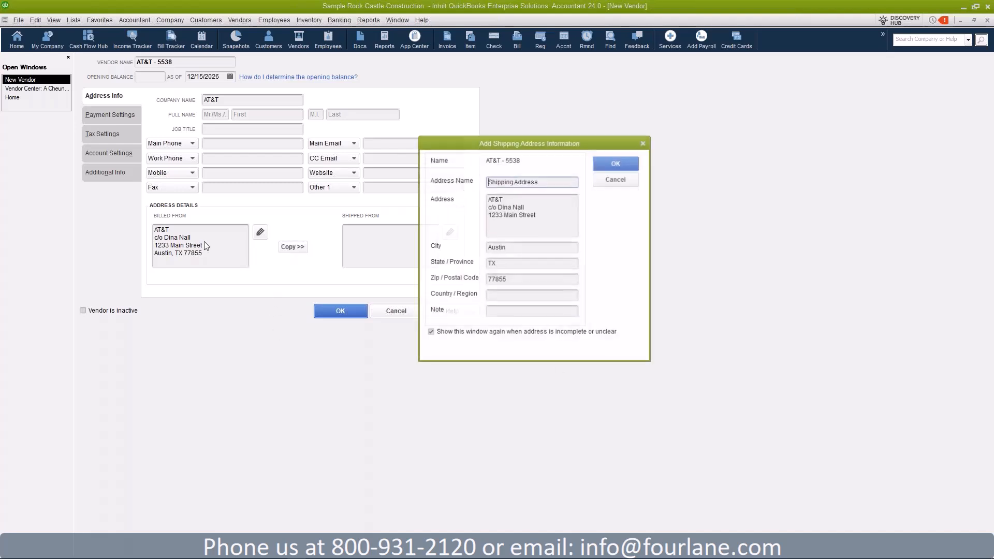
{"action": "left_click", "coordinate": [631, 165]}
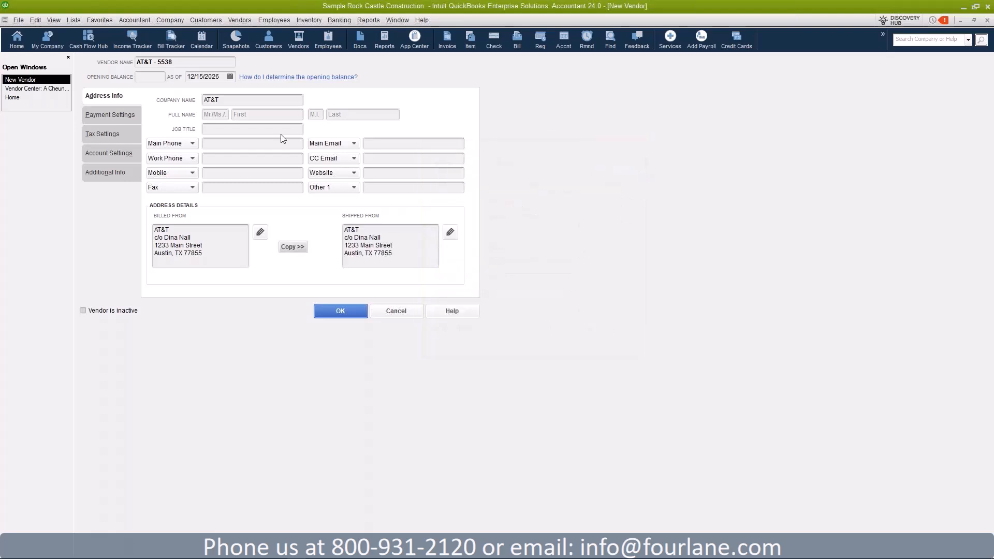
{"action": "left_click", "coordinate": [183, 66]}
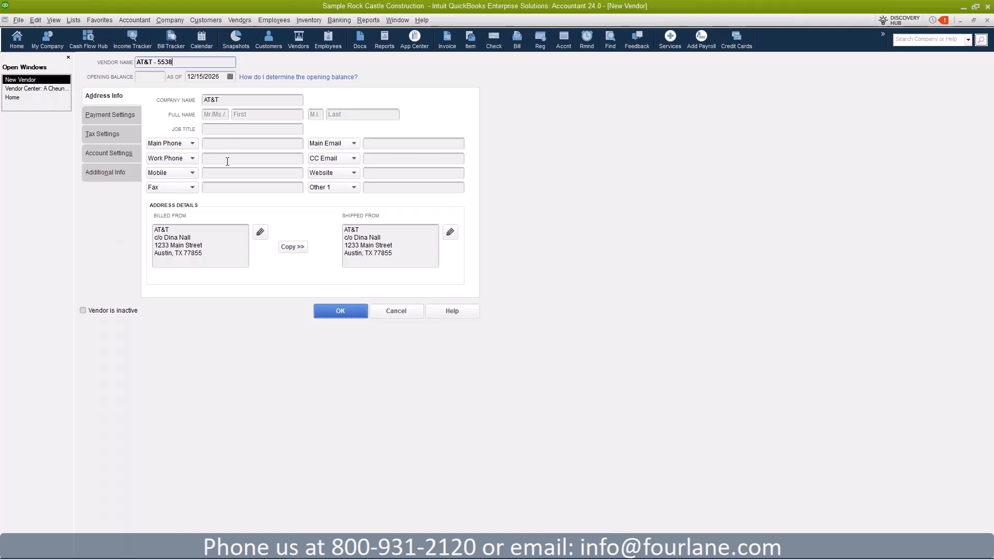
{"action": "left_click", "coordinate": [113, 116]}
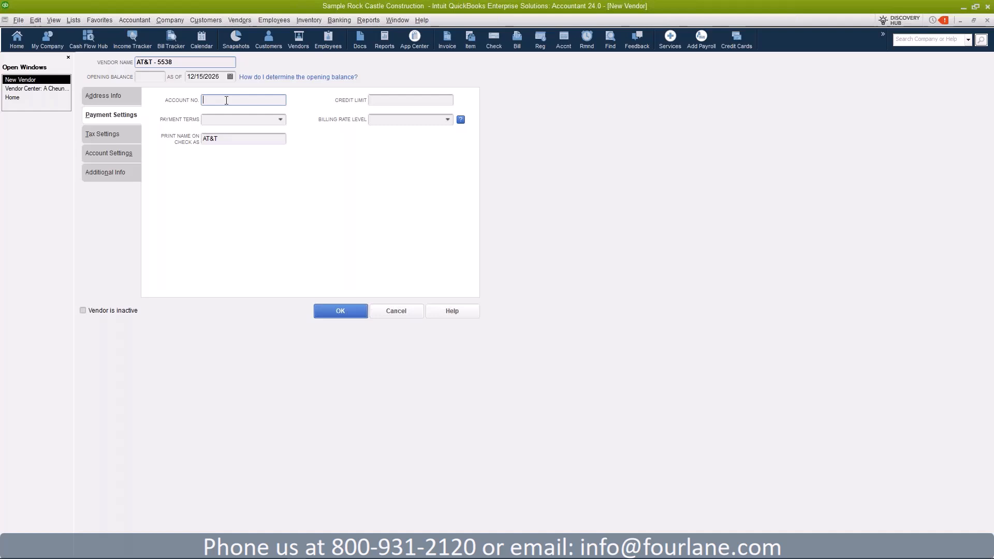
Step: Pick Net 15 from the Payment Terms list for AT&T - 5538
{"action": "left_click", "coordinate": [197, 63]}
{"action": "left_click", "coordinate": [218, 100]}
{"action": "left_click", "coordinate": [281, 120]}
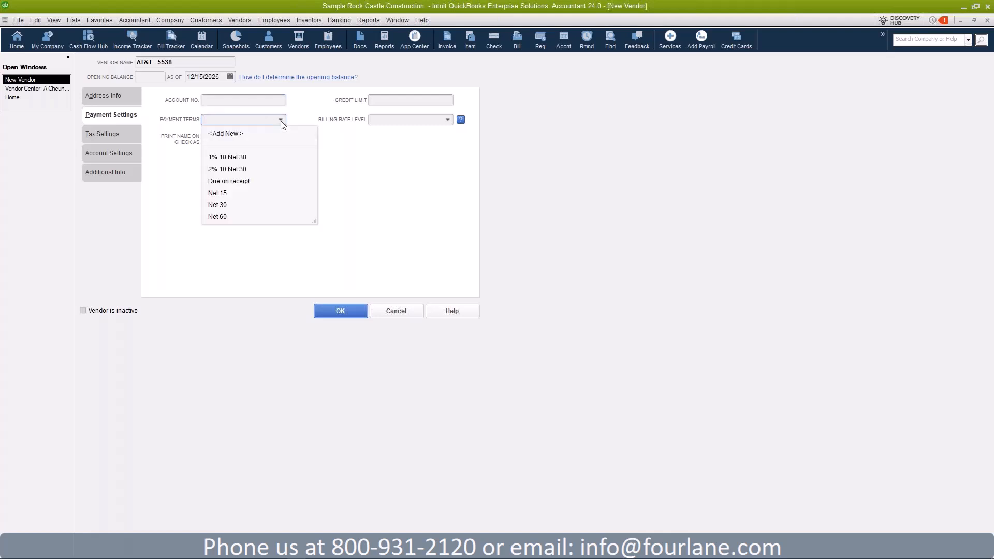
{"action": "left_click", "coordinate": [228, 195]}
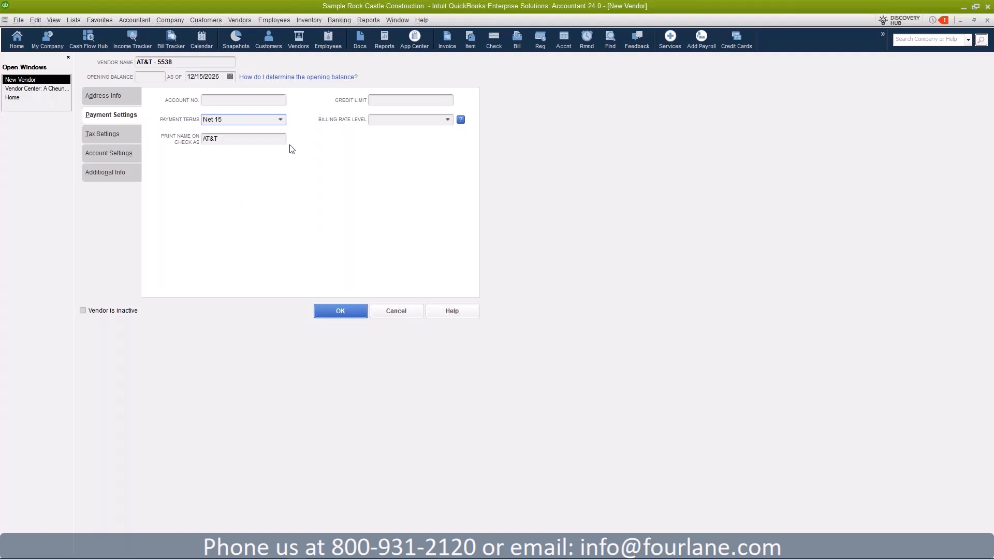
Step: Leave check name AT&T, credit limit and billing rate level unchanged, then view Tax Settings
{"action": "left_click", "coordinate": [233, 139]}
{"action": "left_click_drag", "start_coordinate": [227, 140], "coordinate": [204, 139]}
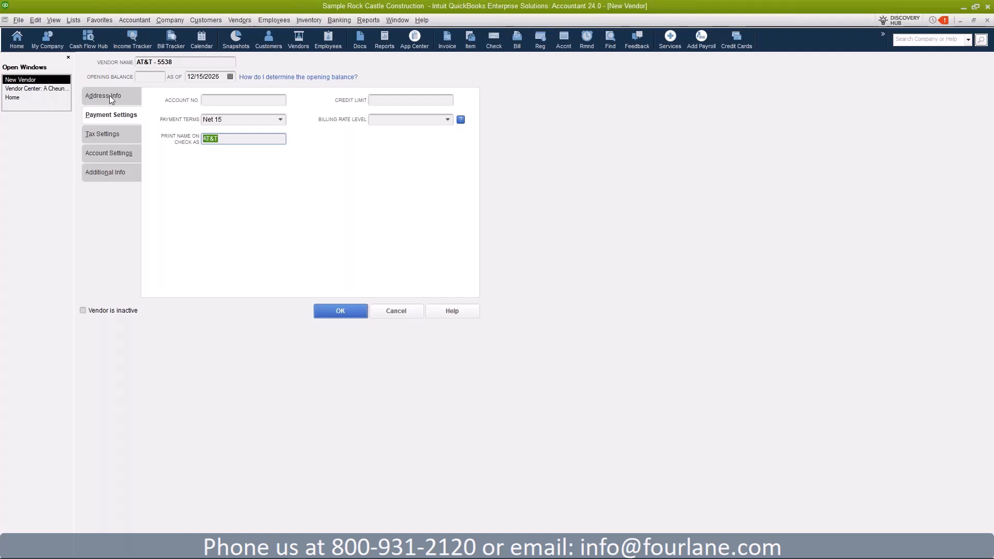
{"action": "left_click", "coordinate": [393, 99]}
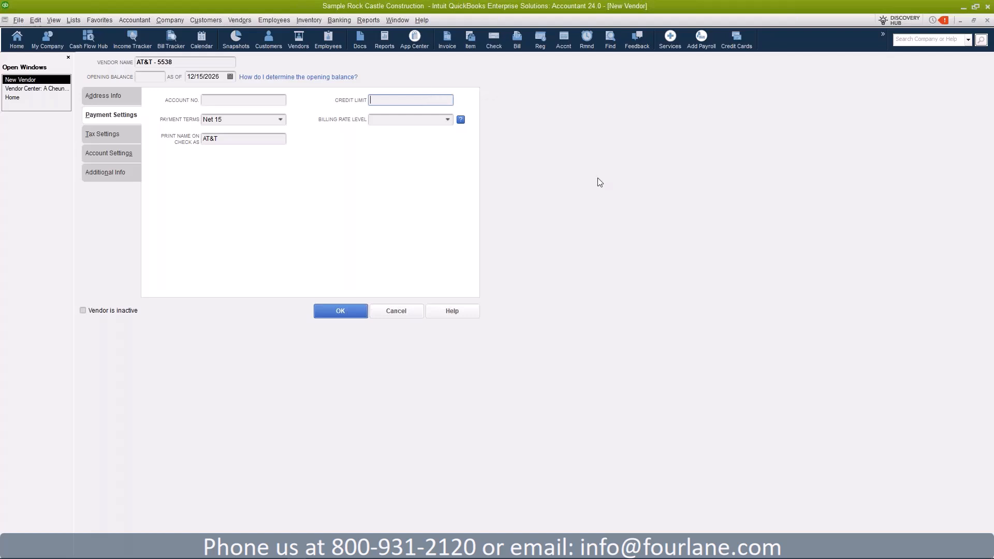
{"action": "left_click", "coordinate": [447, 119]}
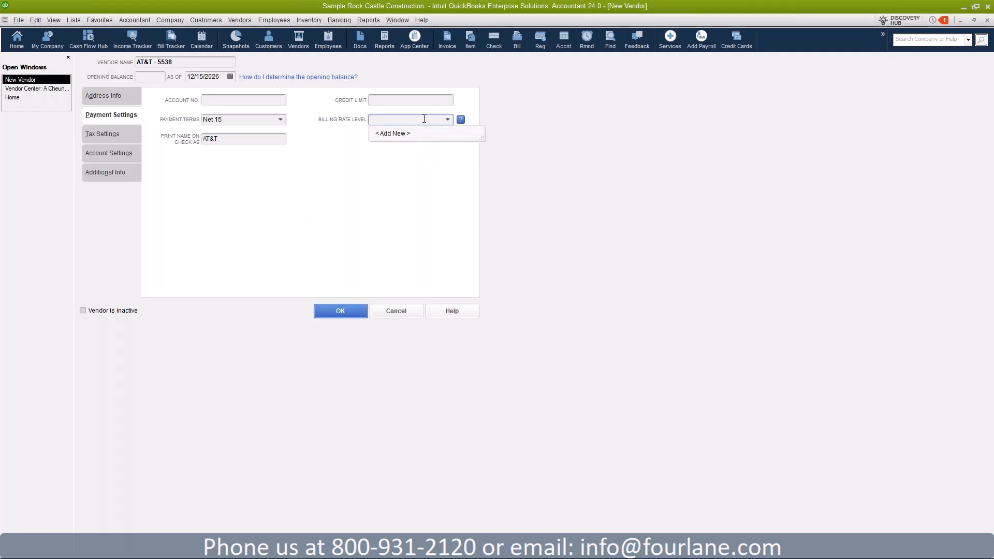
{"action": "left_click", "coordinate": [451, 119]}
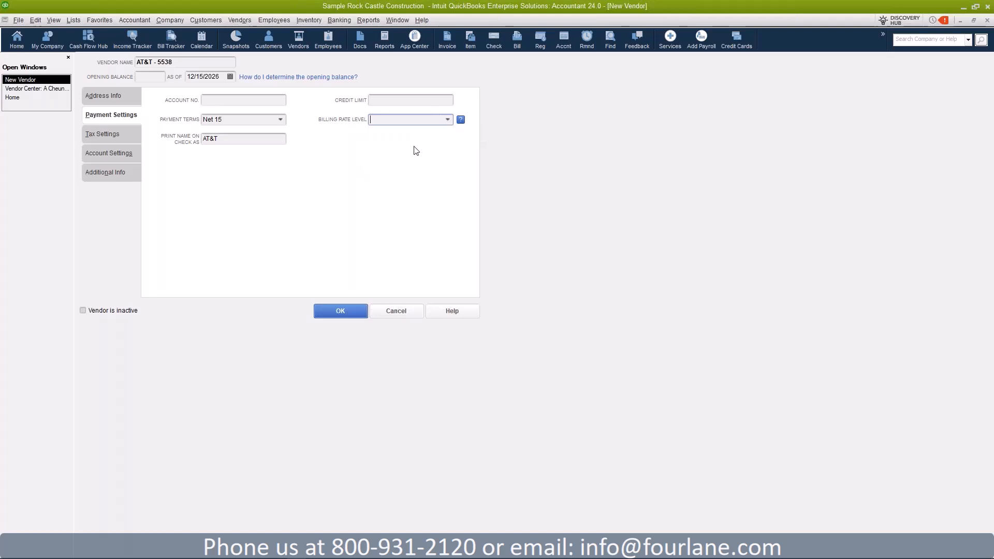
{"action": "left_click", "coordinate": [106, 135]}
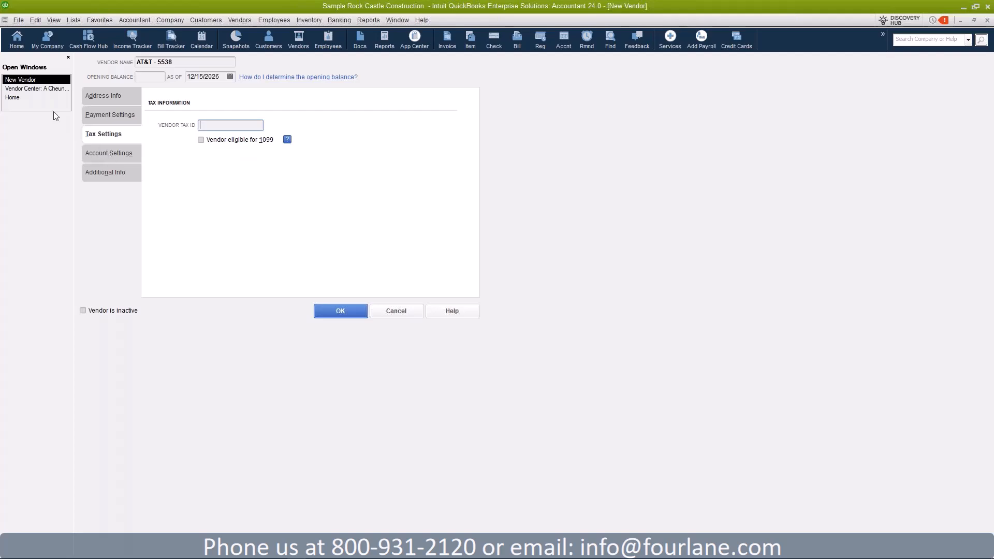
Step: Return from the Vendor Center to the New Vendor form and display its Account Settings
{"action": "left_click", "coordinate": [15, 89]}
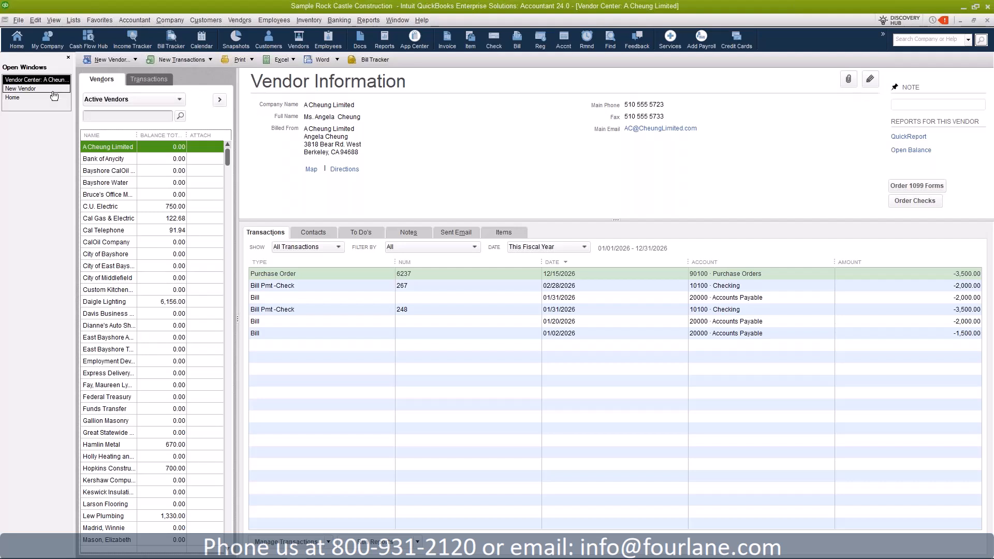
{"action": "left_click", "coordinate": [34, 90]}
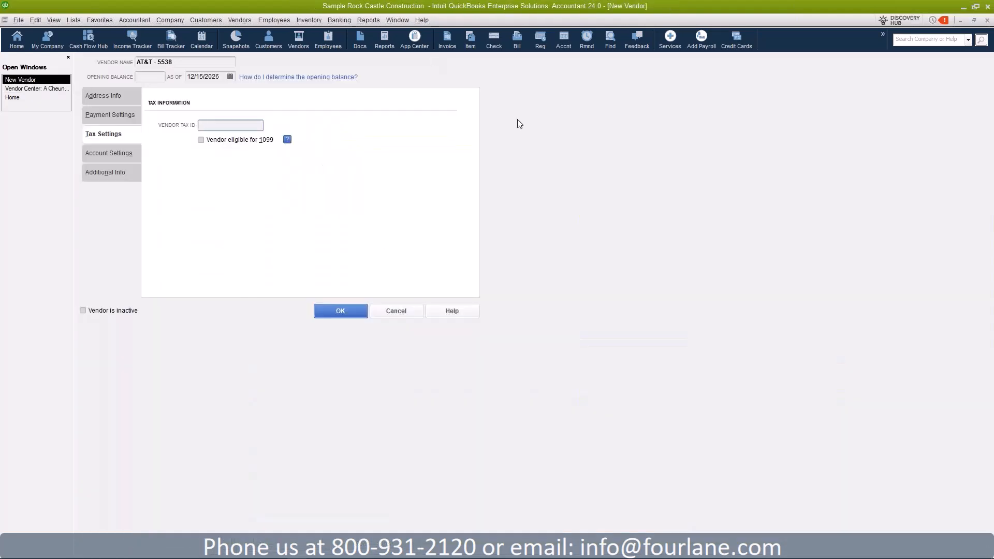
{"action": "left_click", "coordinate": [124, 158]}
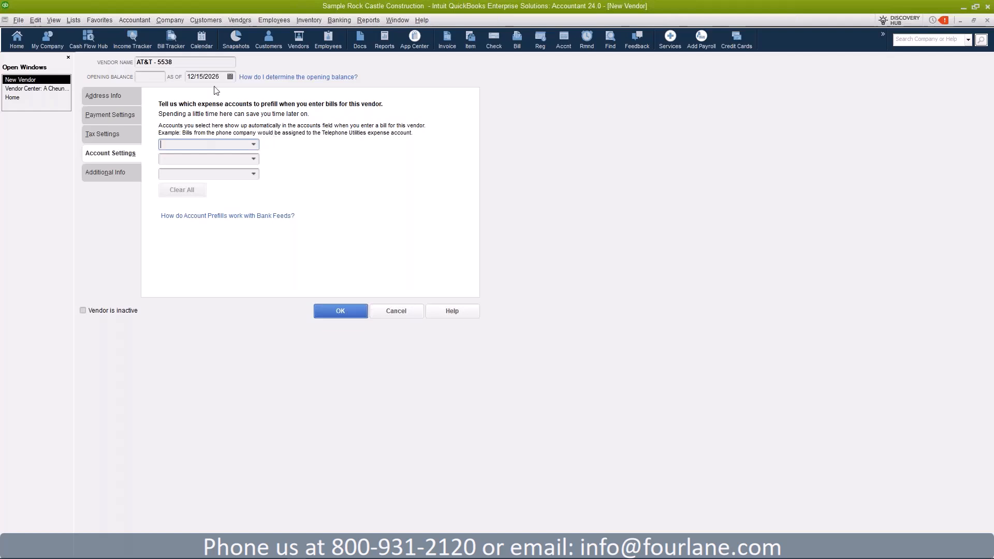
Step: Set AT&T - 5538's first expense-account prefill to 65100 Utilities:65120 Telephone, leaving the other slots blank
{"action": "left_click", "coordinate": [254, 144]}
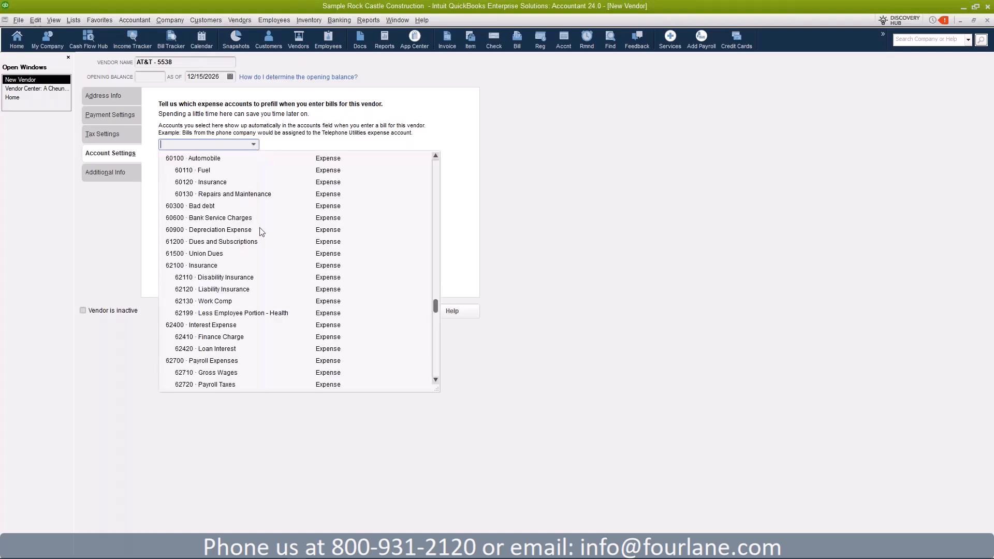
{"action": "scroll", "coordinate": [257, 305], "scroll_direction": "down", "scroll_amount": 1}
{"action": "scroll", "coordinate": [250, 322], "scroll_direction": "down", "scroll_amount": 2}
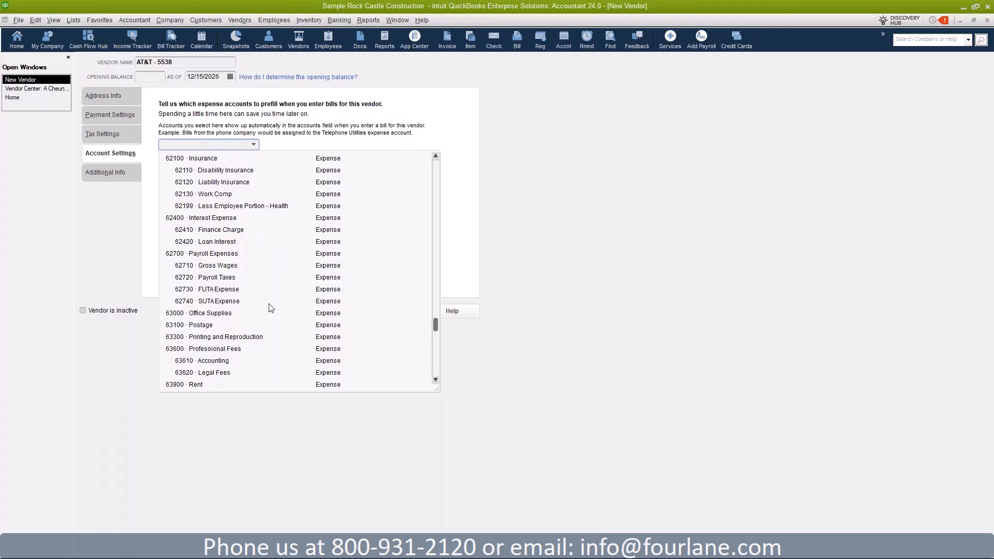
{"action": "scroll", "coordinate": [270, 308], "scroll_direction": "down", "scroll_amount": 5}
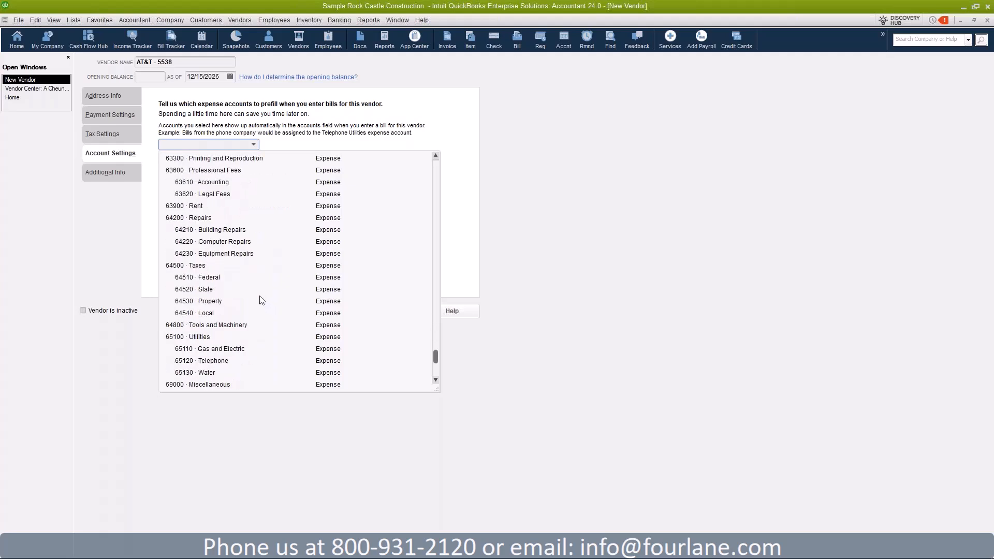
{"action": "left_click", "coordinate": [220, 361]}
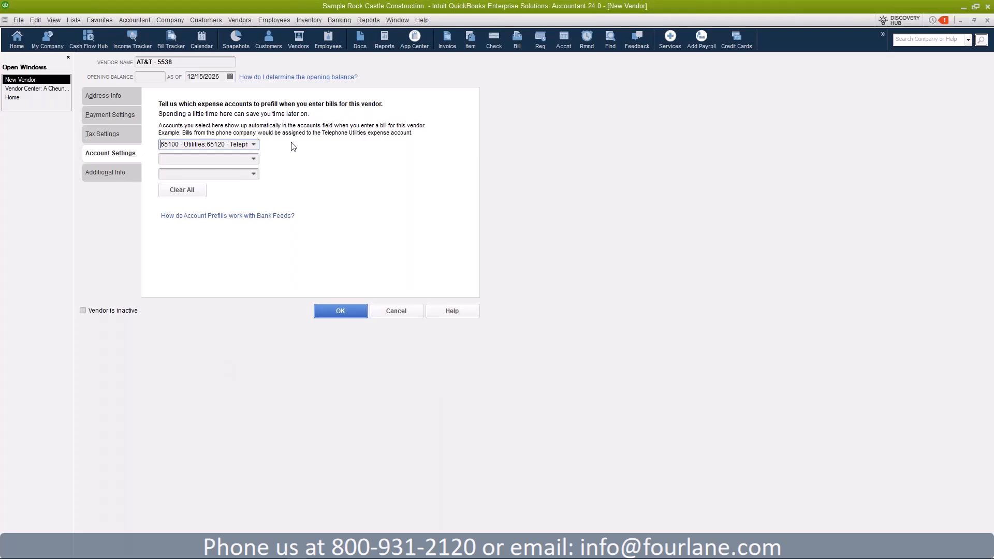
{"action": "left_click", "coordinate": [254, 159]}
{"action": "left_click", "coordinate": [382, 151]}
{"action": "left_click", "coordinate": [36, 21]}
{"action": "left_click", "coordinate": [56, 167]}
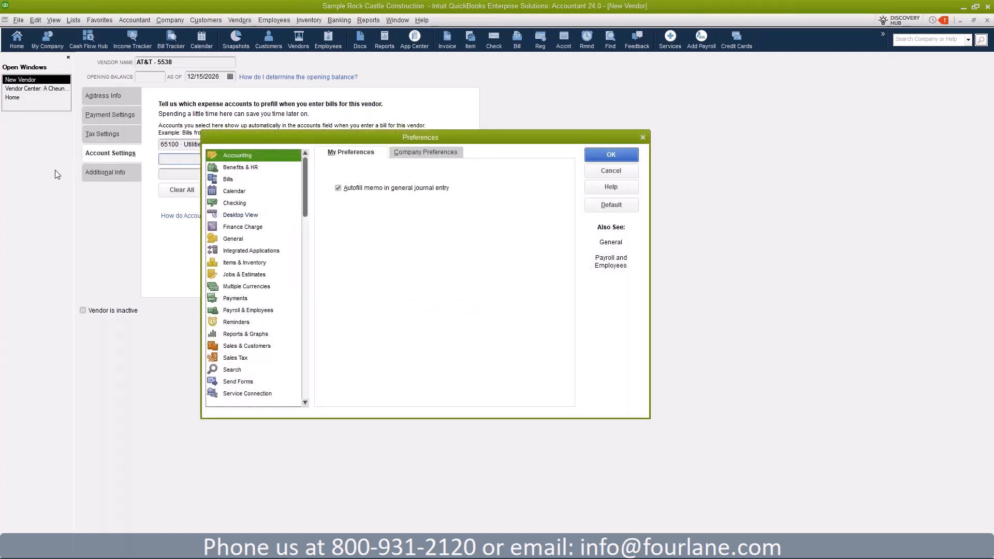
{"action": "left_click", "coordinate": [234, 239]}
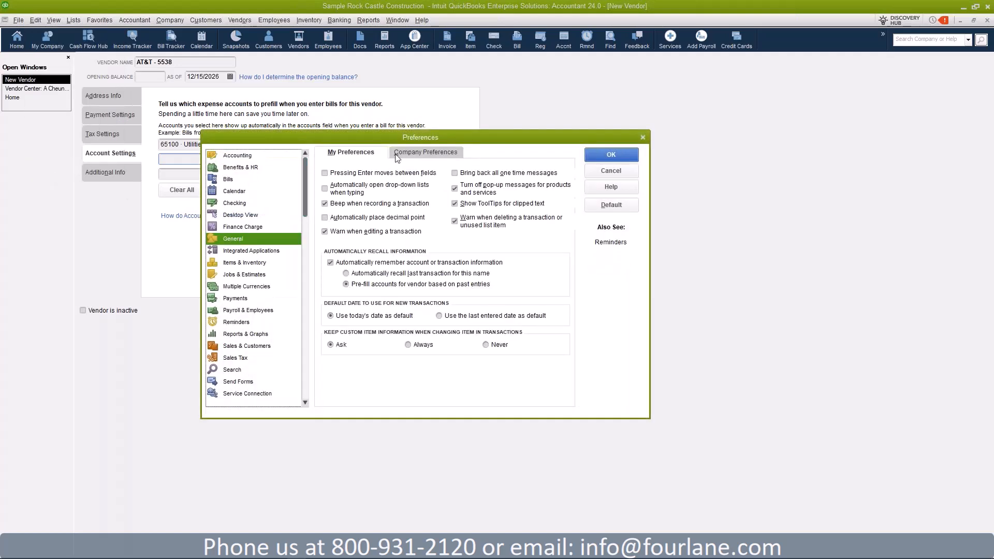
{"action": "left_click", "coordinate": [422, 153]}
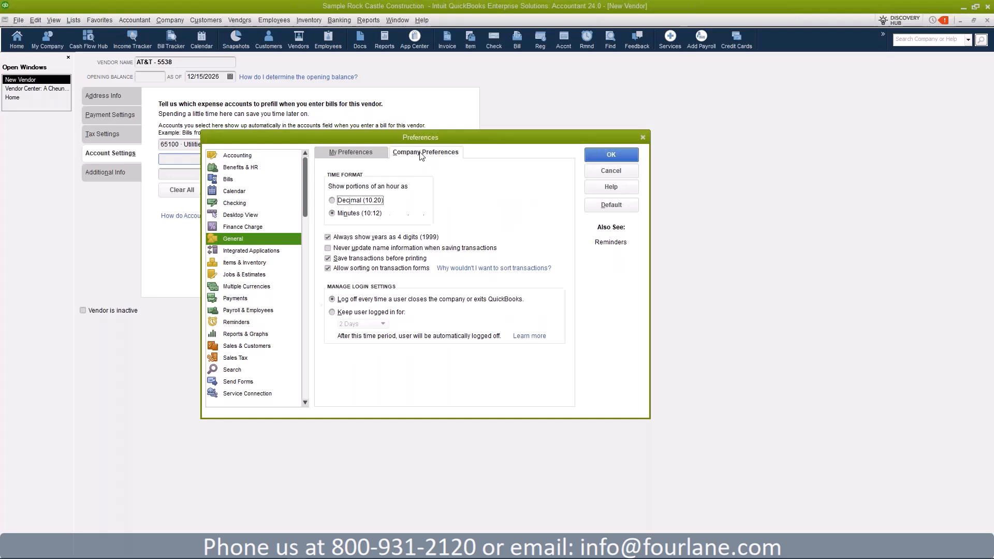
{"action": "left_click", "coordinate": [364, 155]}
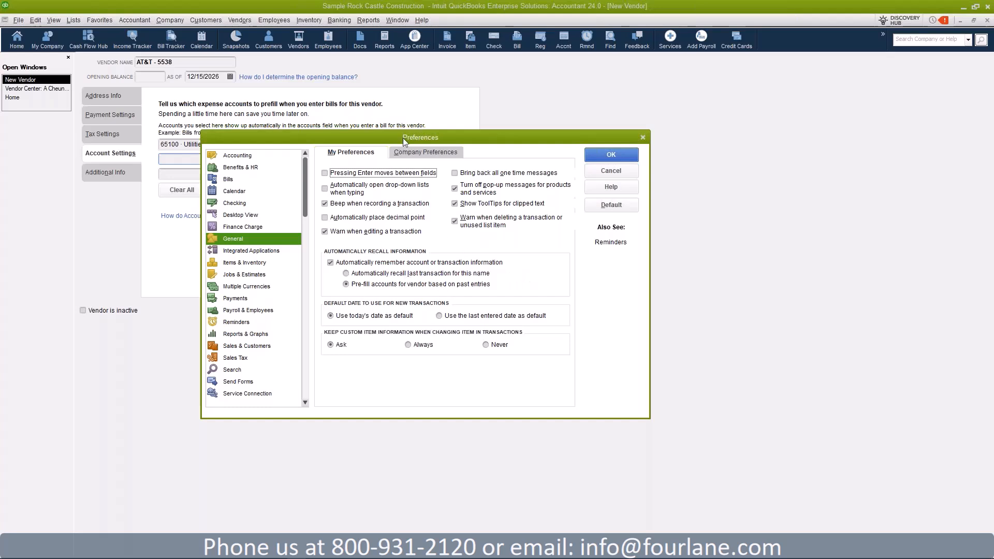
{"action": "left_click_drag", "start_coordinate": [405, 138], "coordinate": [517, 112]}
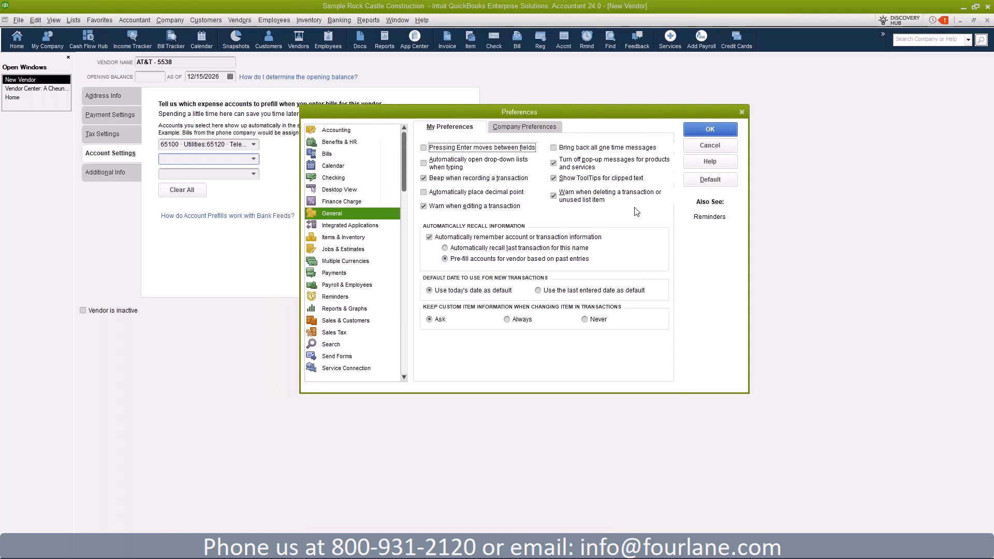
{"action": "left_click", "coordinate": [741, 113]}
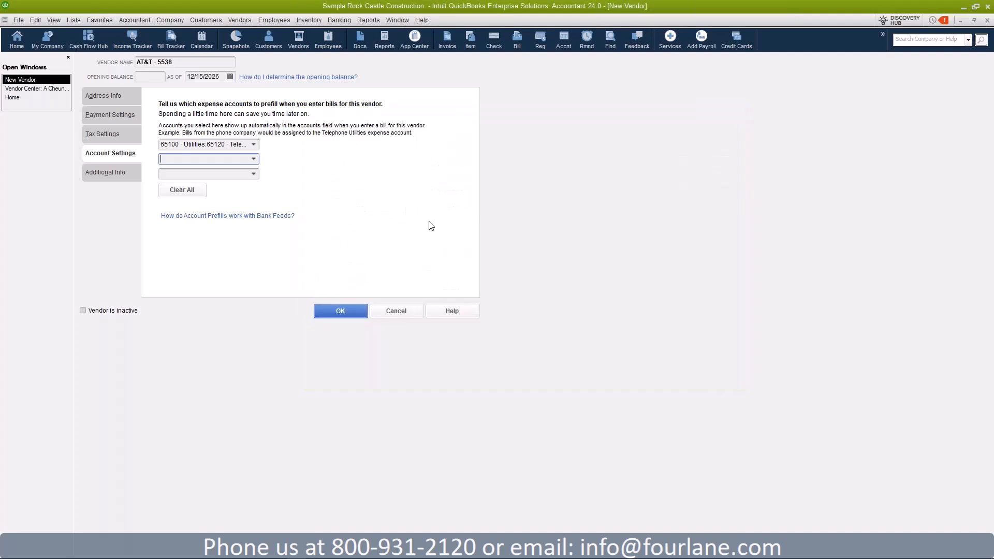
Step: From the vendor's Additional Info tab, bring up Set up Custom Fields for Names via Define Fields
{"action": "left_click", "coordinate": [111, 173]}
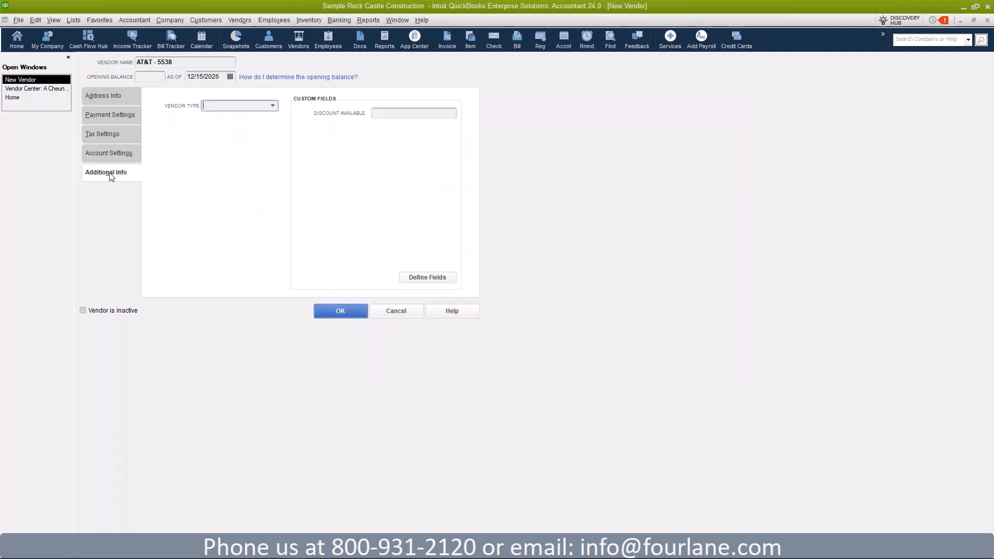
{"action": "left_click", "coordinate": [273, 106]}
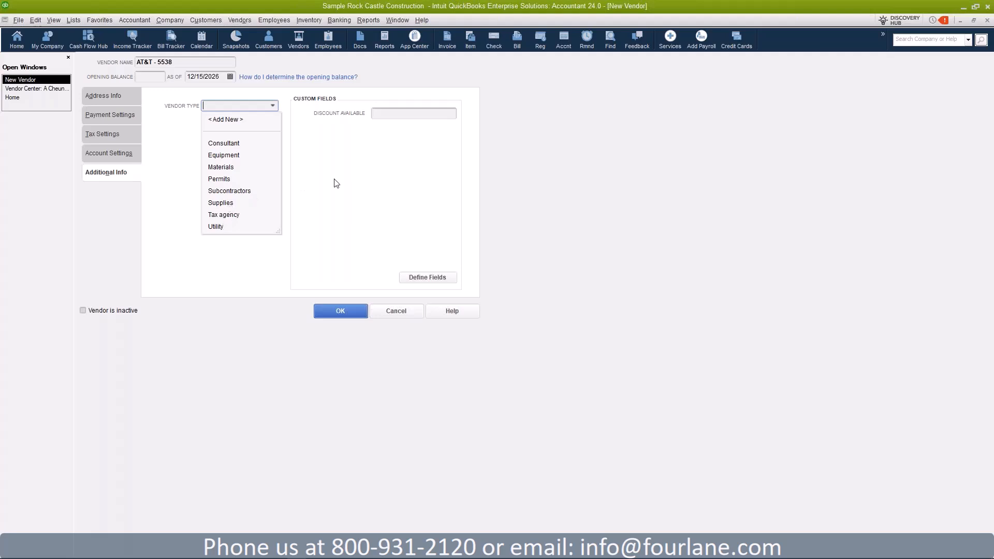
{"action": "left_click", "coordinate": [283, 100]}
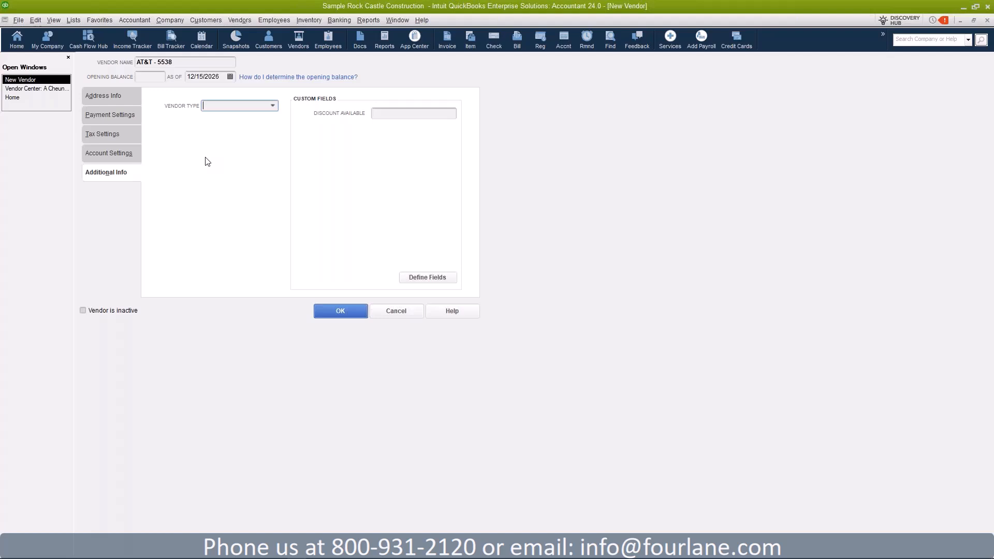
{"action": "left_click", "coordinate": [188, 61]}
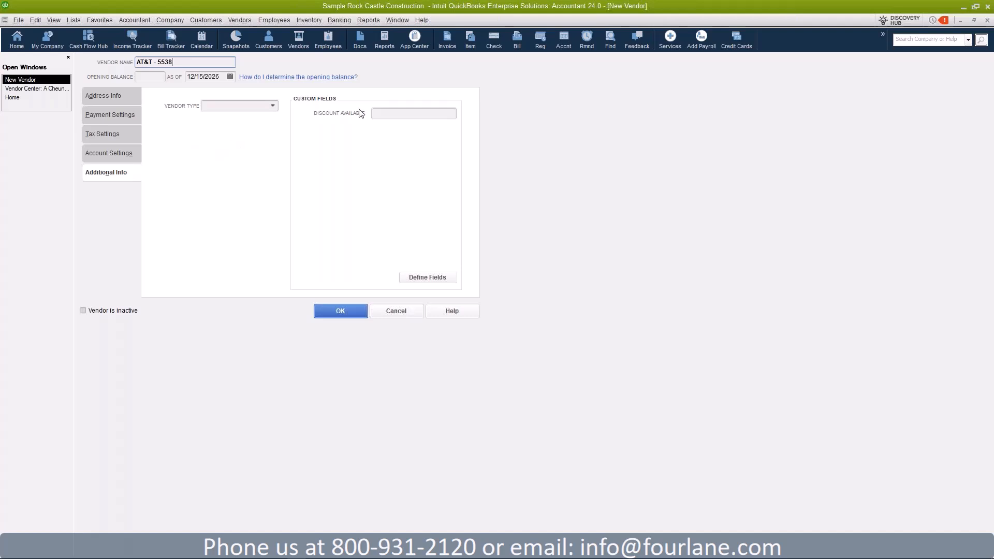
{"action": "left_click", "coordinate": [428, 278]}
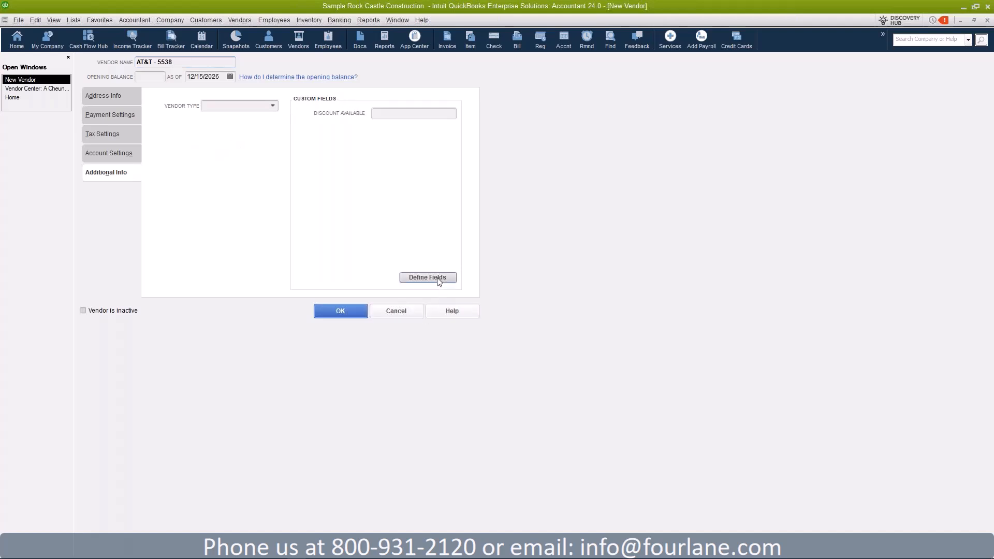
{"action": "left_click_drag", "start_coordinate": [478, 77], "coordinate": [576, 58]}
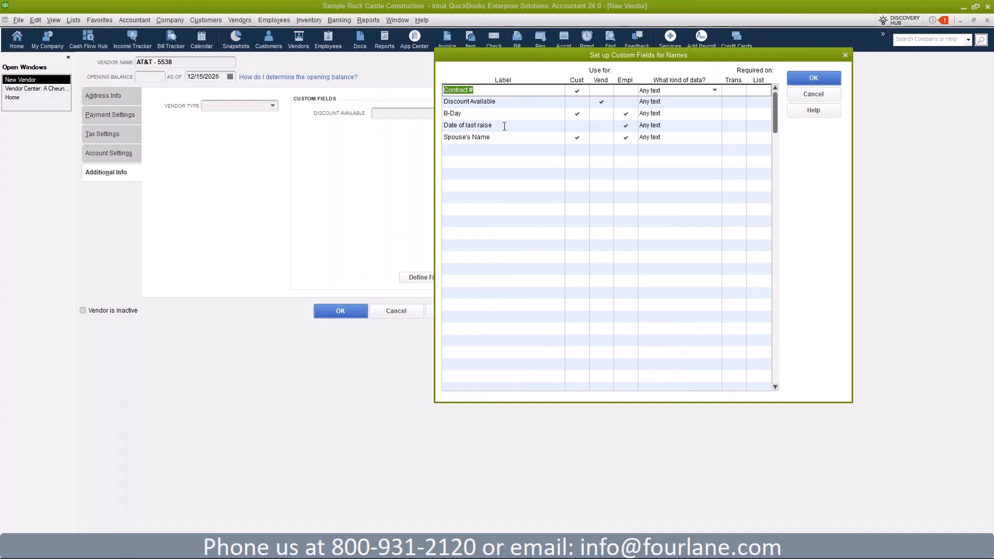
Step: Mark Spouse's Name as required on the list, then close the custom fields setup
{"action": "left_click", "coordinate": [495, 150]}
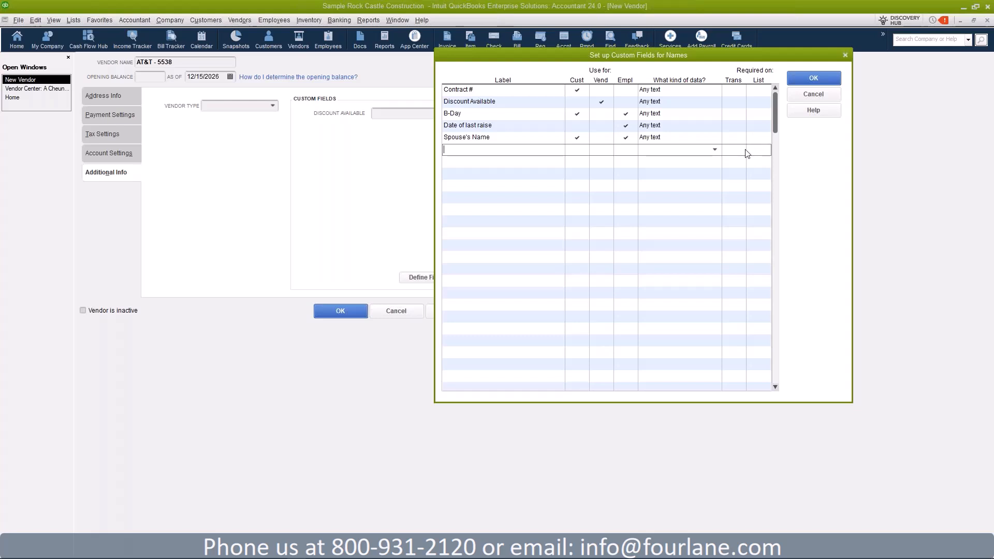
{"action": "left_click", "coordinate": [559, 150]}
{"action": "left_click", "coordinate": [760, 149]}
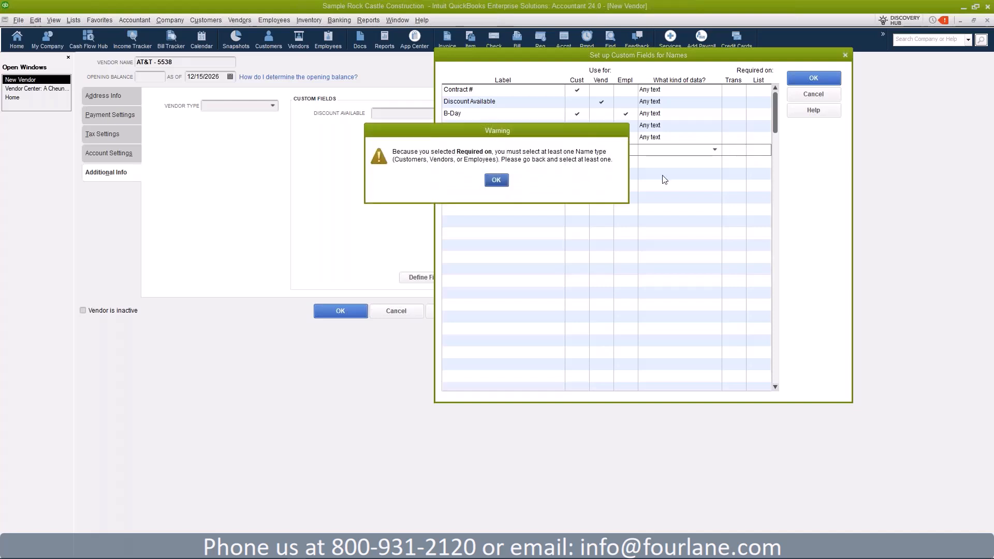
{"action": "left_click", "coordinate": [497, 181]}
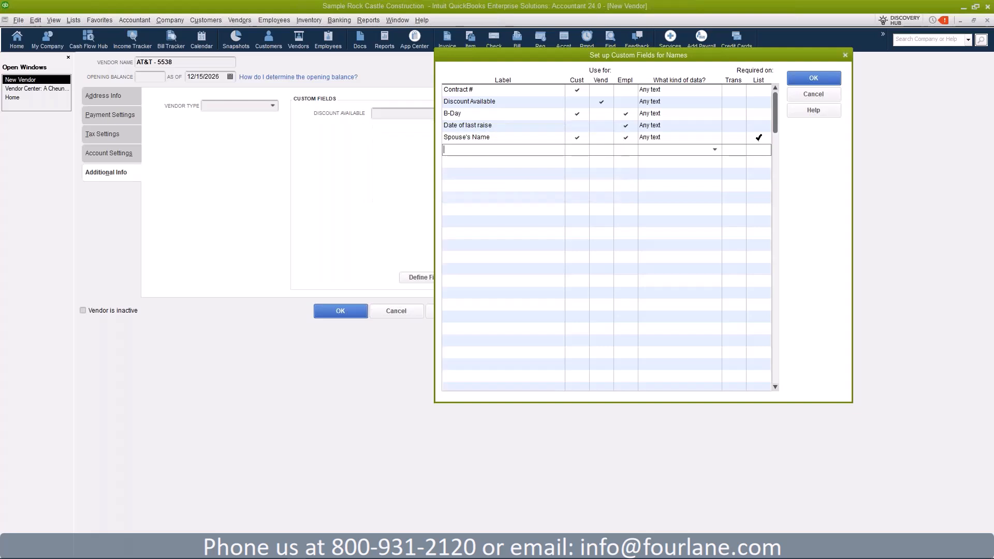
{"action": "left_click", "coordinate": [759, 137]}
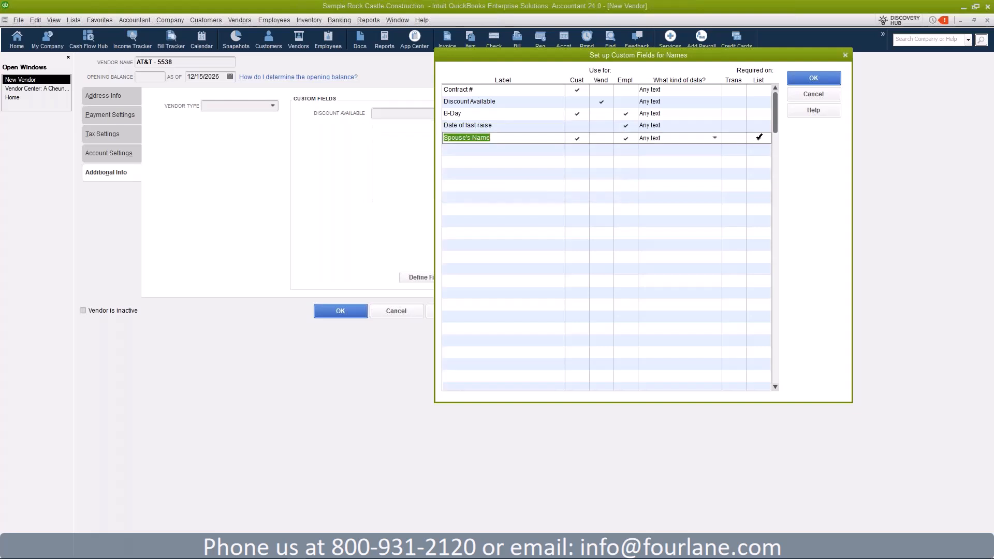
{"action": "key", "text": "Return"}
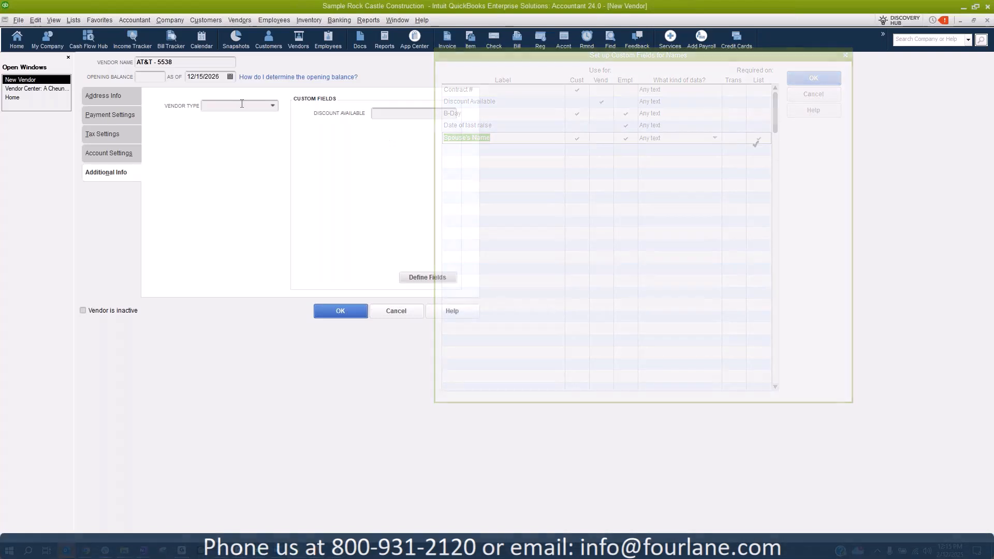
Step: Save AT&T - 5538 from the Address Info tab and switch back to the Home page
{"action": "left_click", "coordinate": [120, 100]}
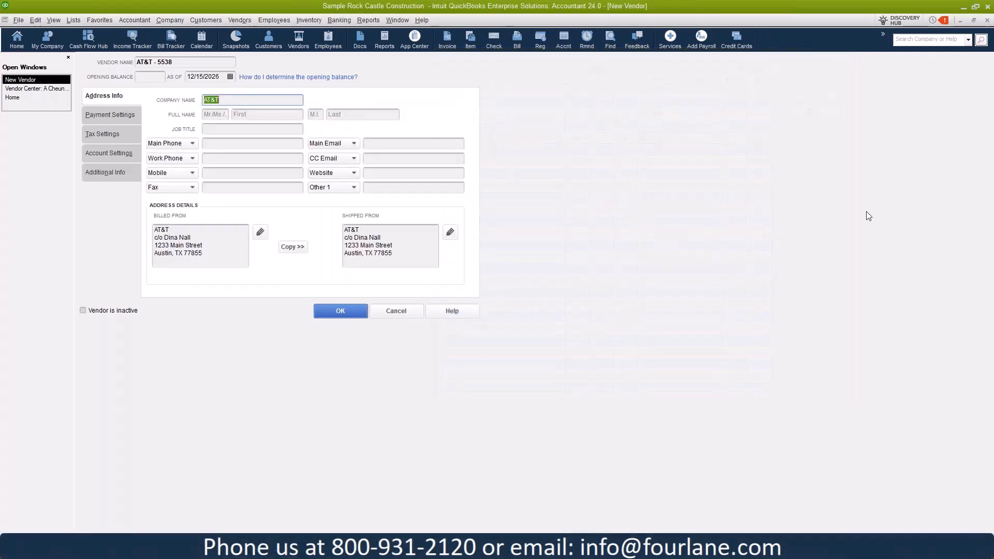
{"action": "left_click", "coordinate": [337, 312]}
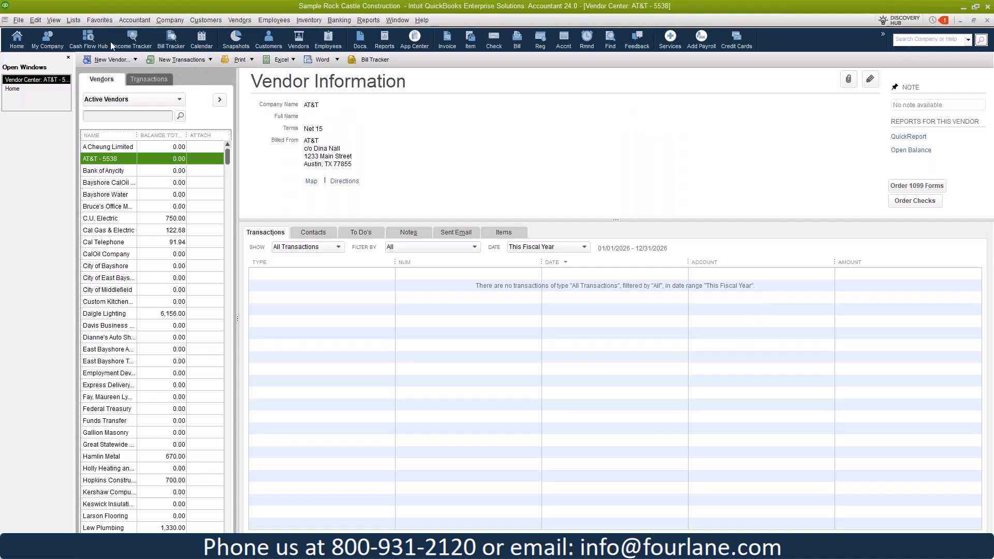
{"action": "left_click", "coordinate": [29, 92]}
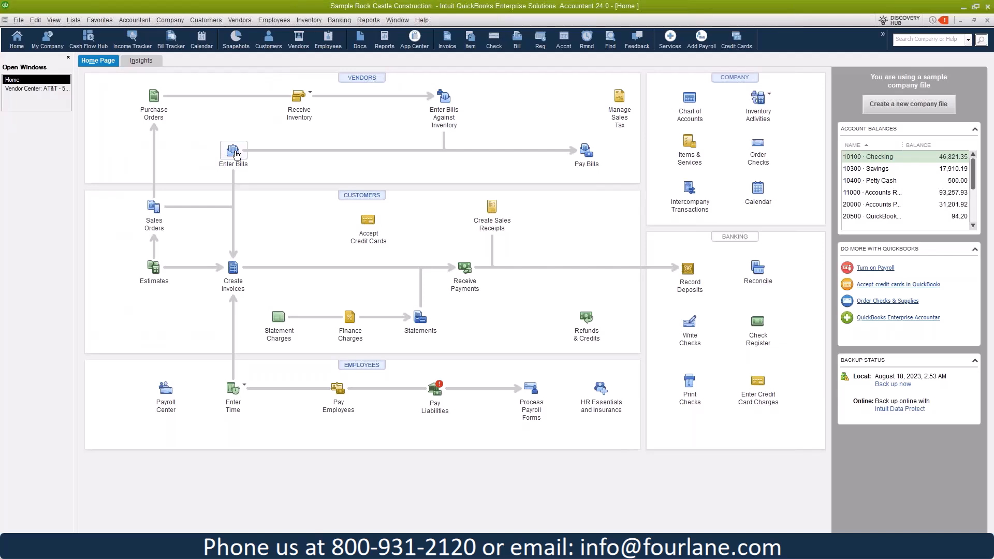
Step: Start a new bill for vendor Fourlane, dismissing the duplicate-name warning and intercompany tip
{"action": "left_click", "coordinate": [236, 156]}
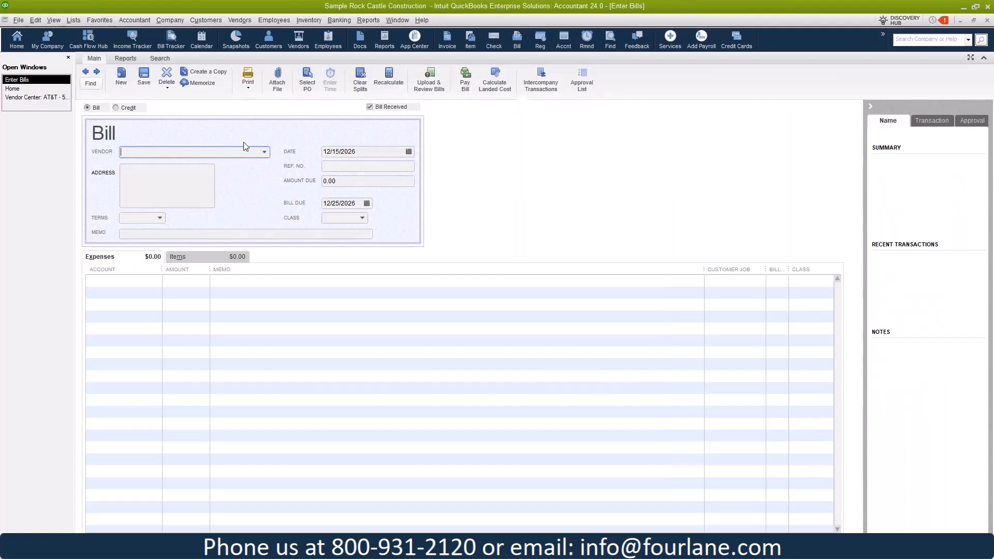
{"action": "type", "text": "Fourlane"}
{"action": "key", "text": "Tab"}
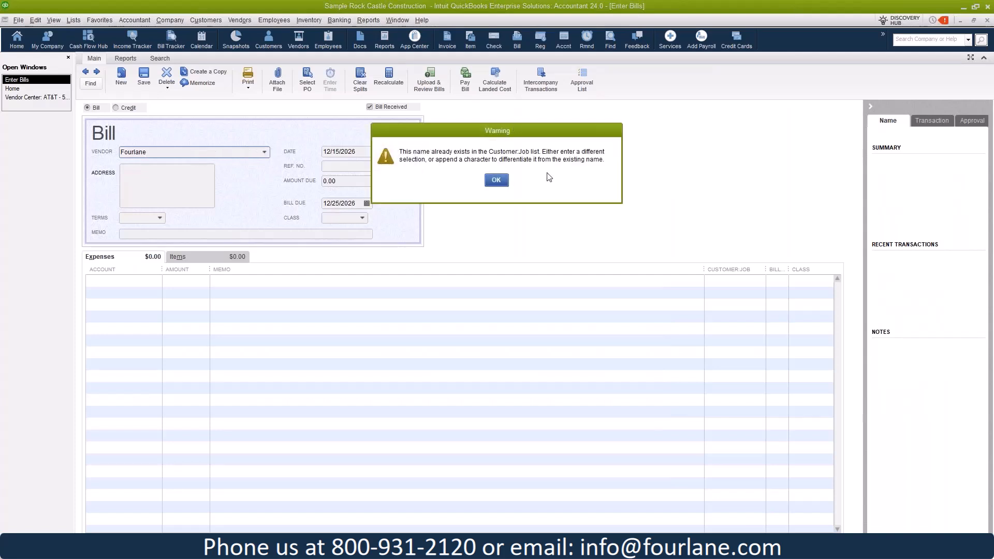
{"action": "left_click", "coordinate": [498, 181]}
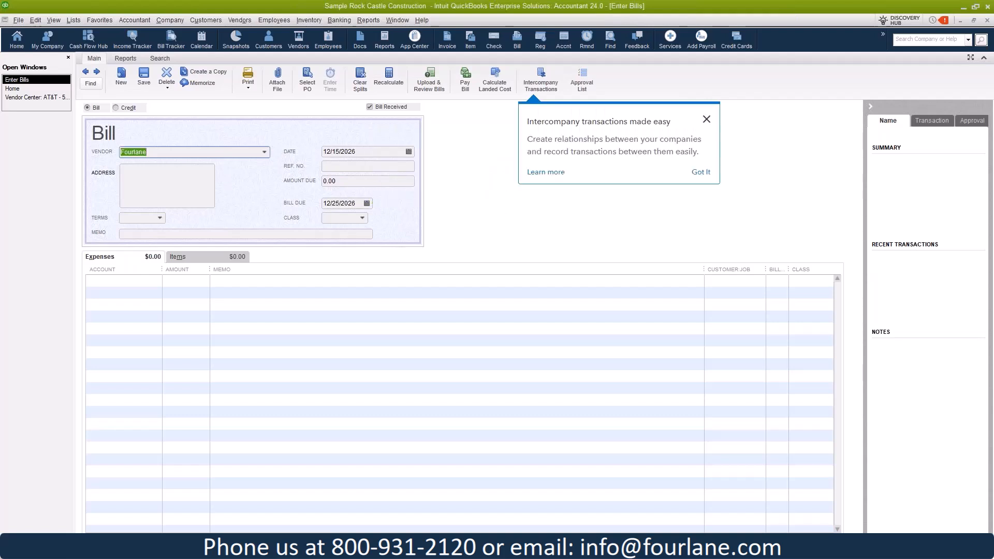
{"action": "left_click", "coordinate": [706, 120]}
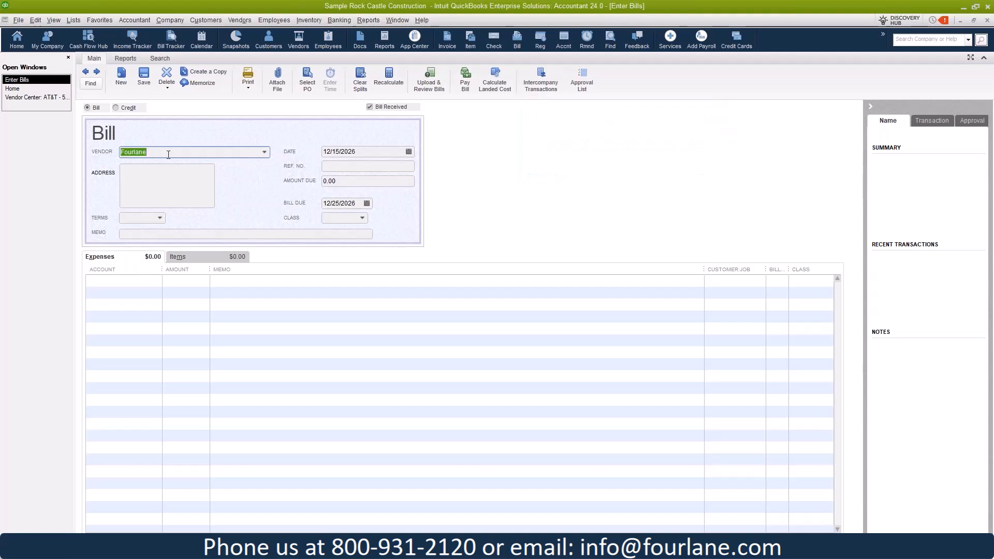
Step: Change the bill's vendor to United Way, bringing up the Vendor Not Found prompt
{"action": "key", "text": "BackSpace"}
{"action": "type", "text": "United Way"}
{"action": "key", "text": "Tab"}
{"action": "left_click_drag", "start_coordinate": [472, 127], "coordinate": [460, 138]}
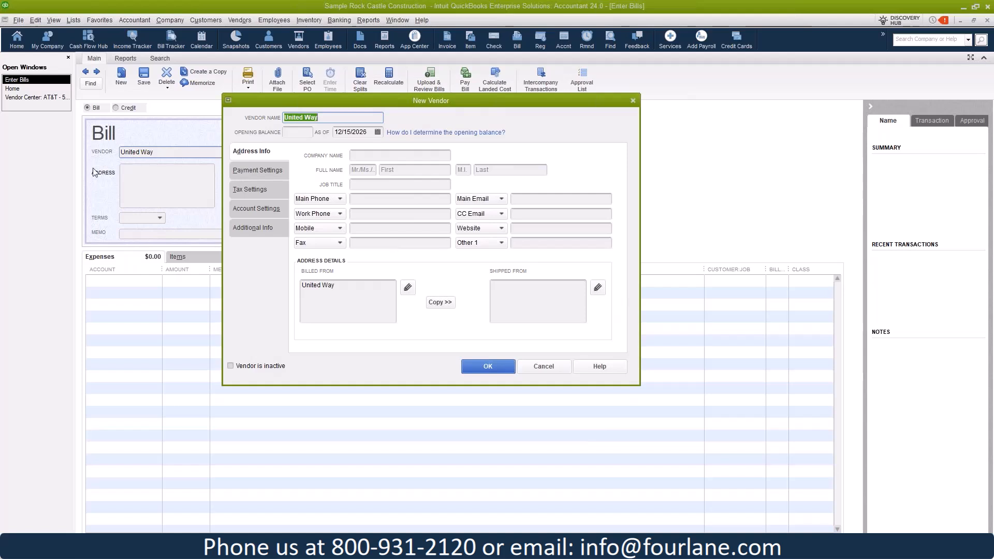
Step: View United Way's Payment Settings, then close the New Vendor form without saving
{"action": "left_click", "coordinate": [254, 171]}
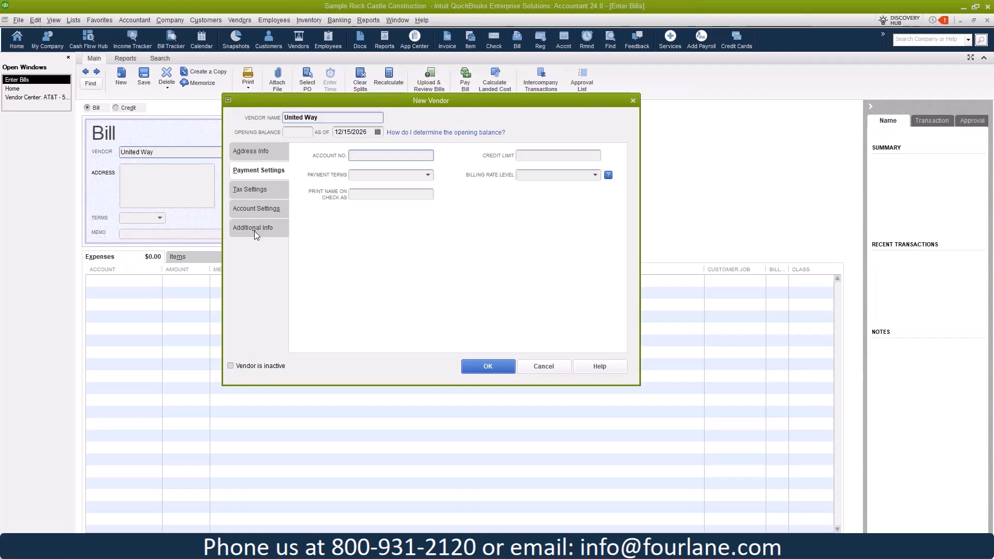
{"action": "left_click_drag", "start_coordinate": [339, 97], "coordinate": [442, 92]}
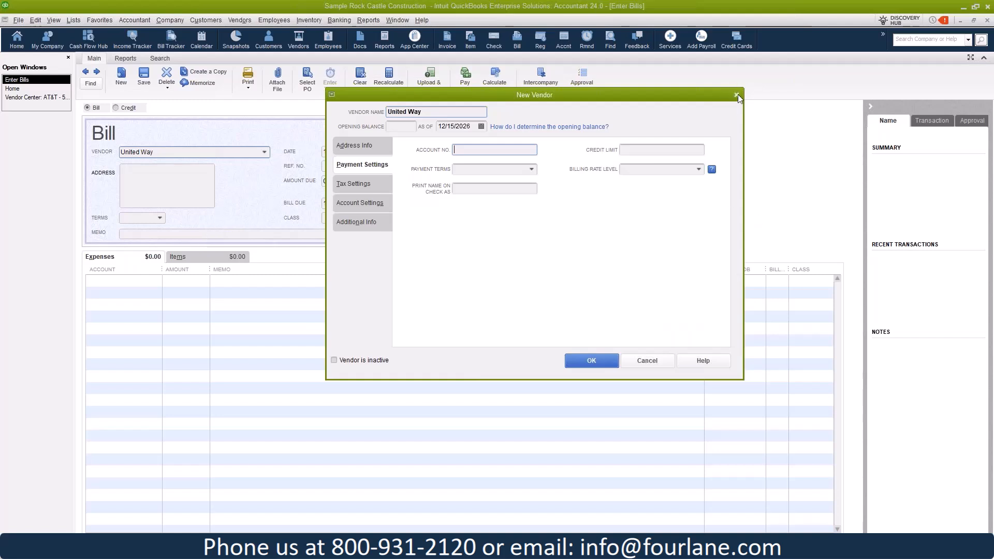
{"action": "left_click", "coordinate": [648, 361]}
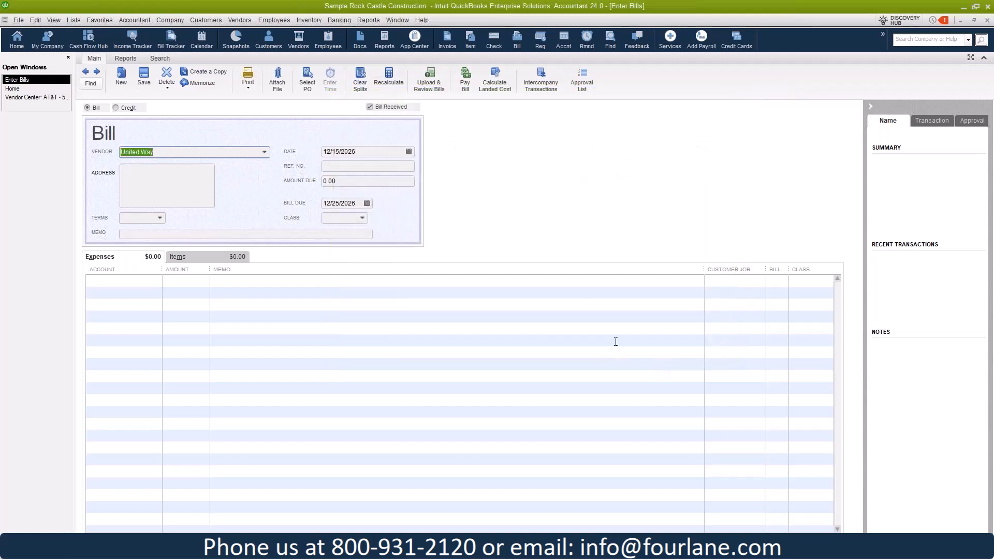
Step: Discard the unsaved United Way bill
{"action": "left_click", "coordinate": [501, 174]}
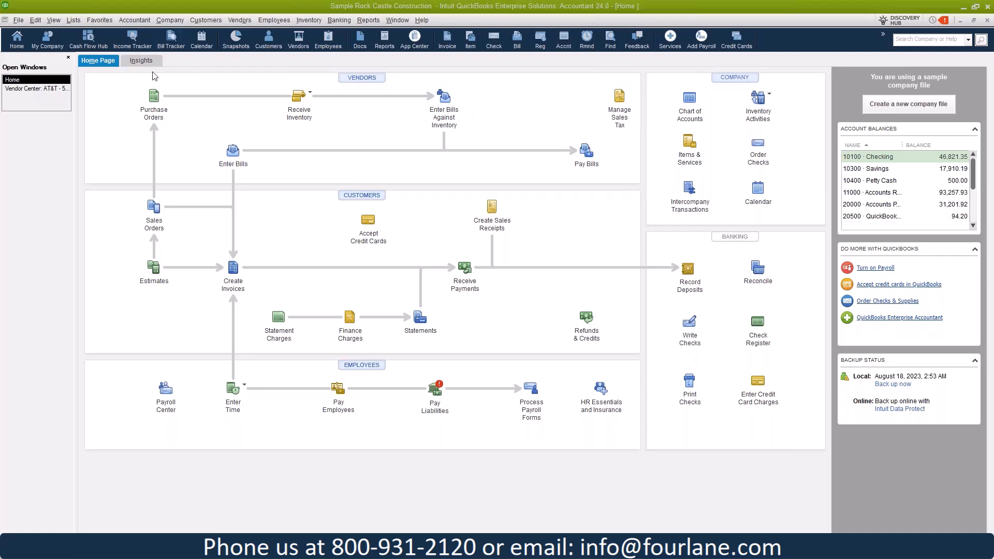
Step: Switch to the Vendor Center: AT&T window from the Open Windows list
{"action": "left_click", "coordinate": [36, 89]}
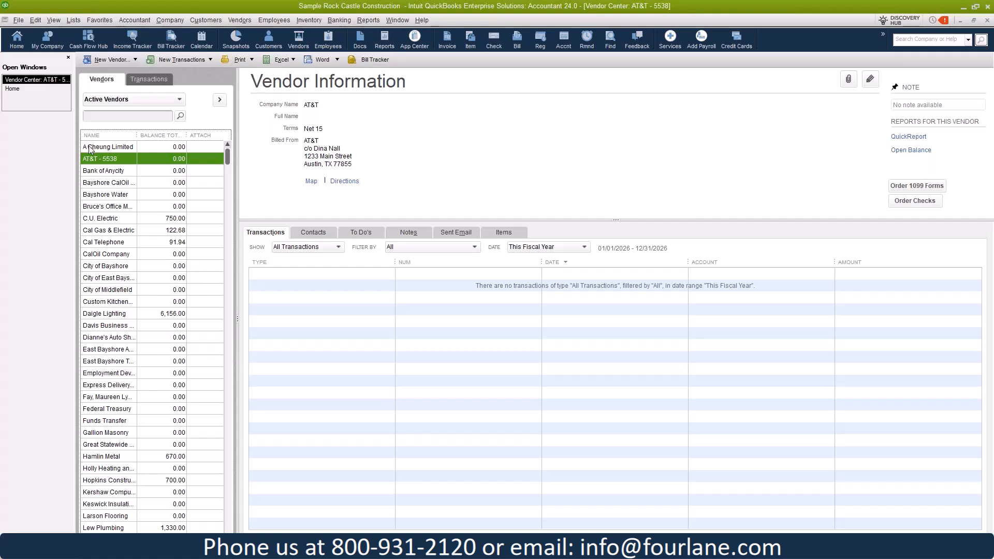
{"action": "double_click", "coordinate": [124, 159]}
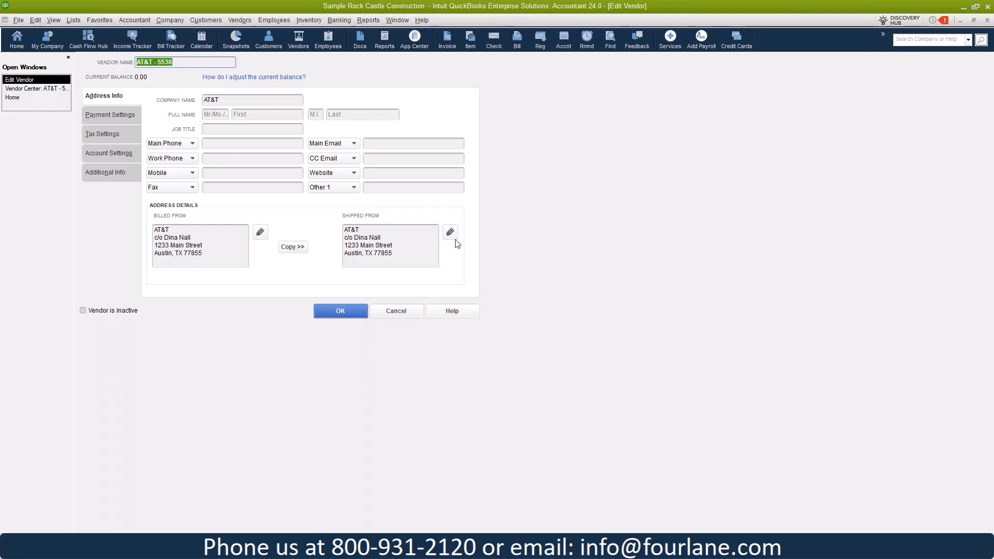
{"action": "left_click", "coordinate": [218, 254]}
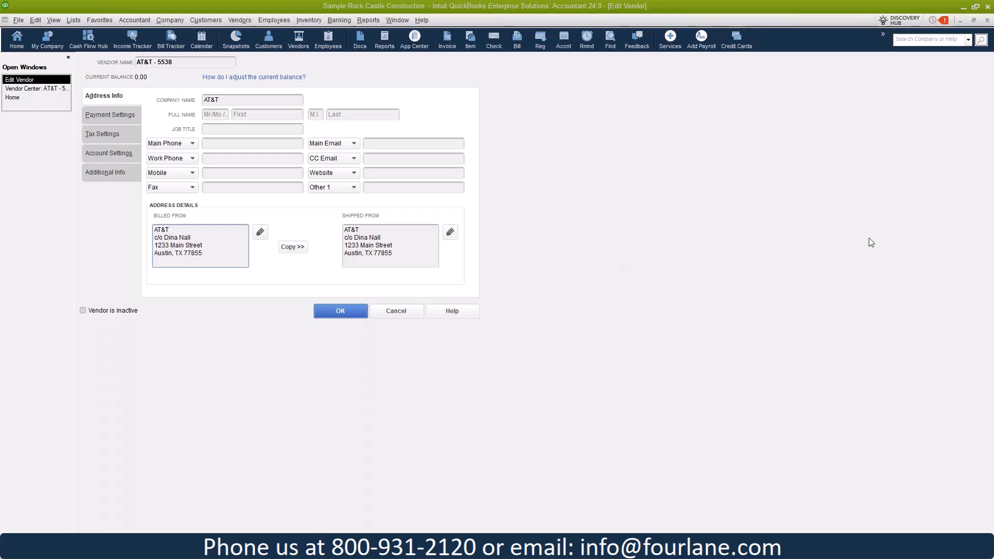
{"action": "left_click", "coordinate": [405, 312]}
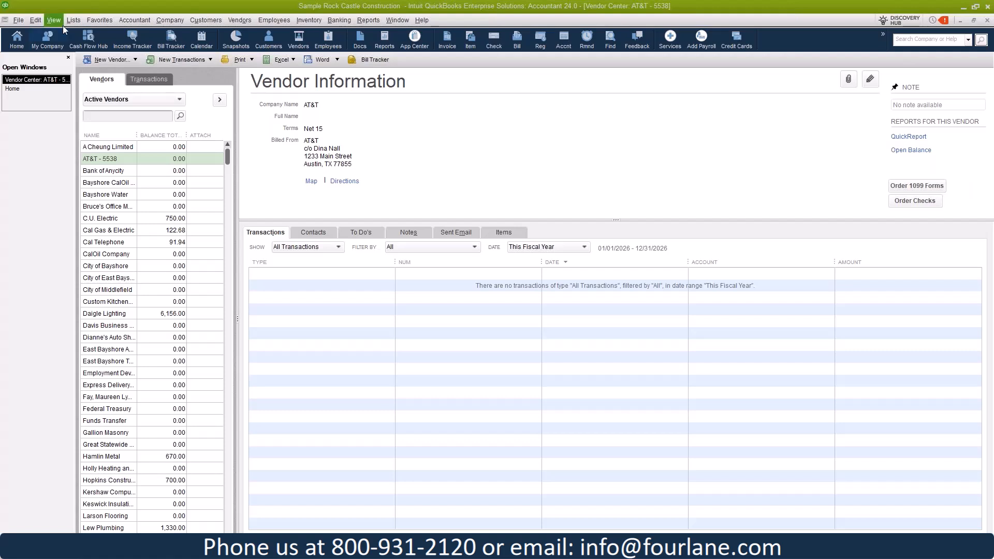
Step: Cancel the accidental AT&T - 5538 delete and open Accounting Company Preferences
{"action": "left_click", "coordinate": [35, 20]}
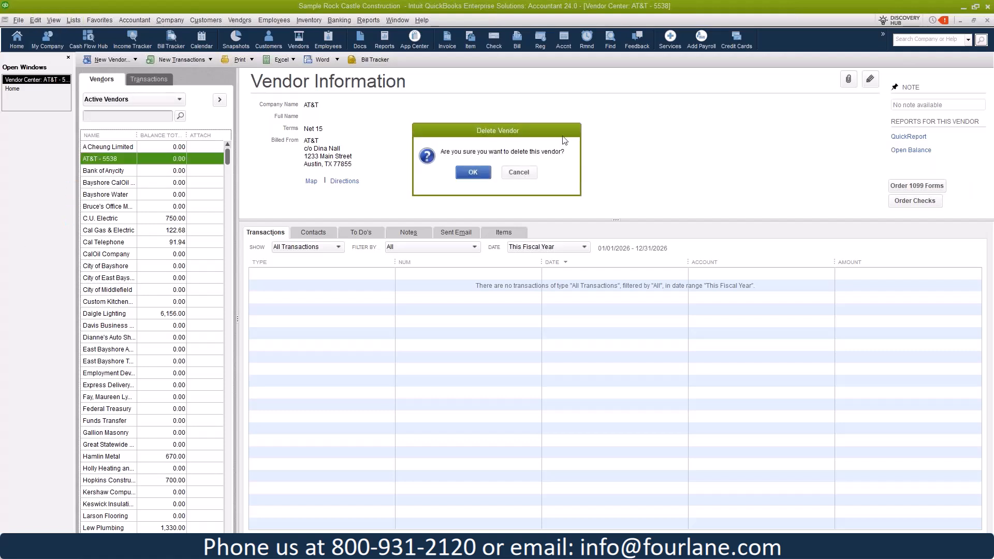
{"action": "left_click", "coordinate": [523, 174]}
{"action": "left_click", "coordinate": [35, 20]}
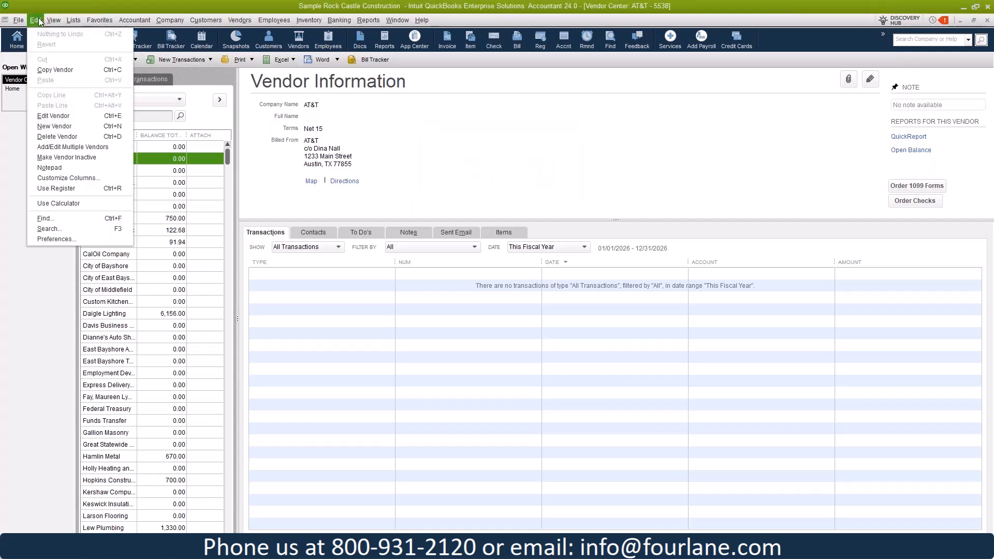
{"action": "left_click", "coordinate": [57, 239]}
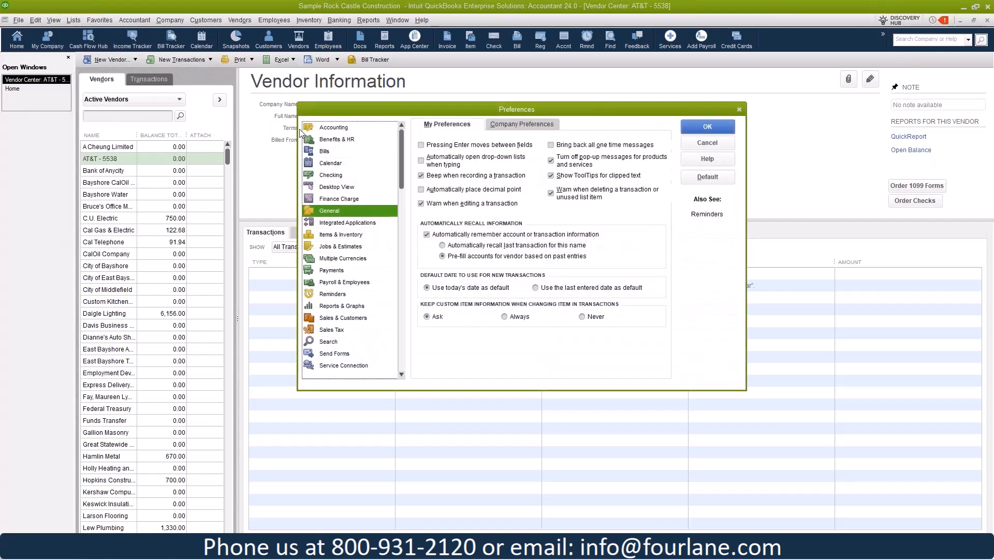
{"action": "left_click", "coordinate": [352, 128]}
{"action": "left_click", "coordinate": [522, 123]}
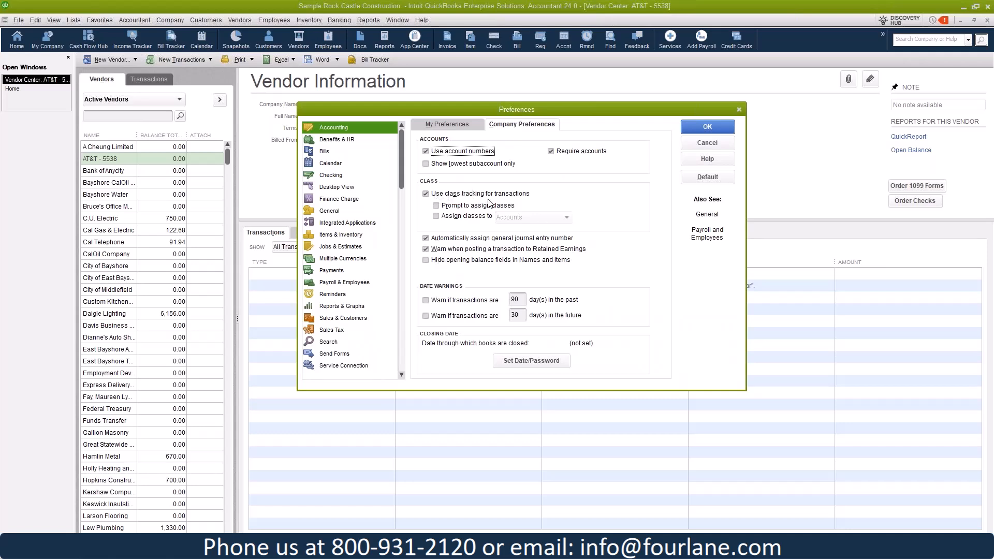
Step: Turn on 'Assign classes to' Names and save the preference
{"action": "left_click", "coordinate": [435, 217]}
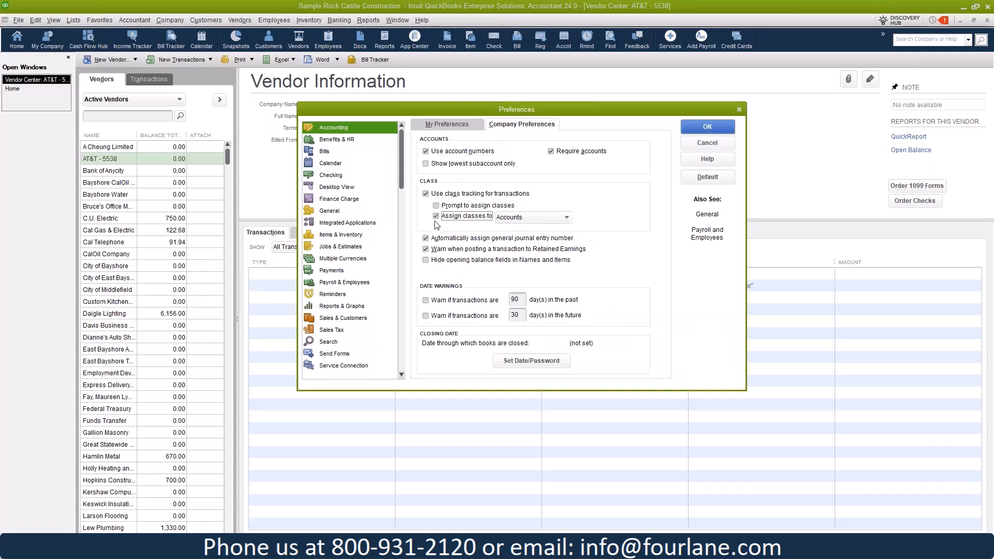
{"action": "left_click", "coordinate": [530, 217]}
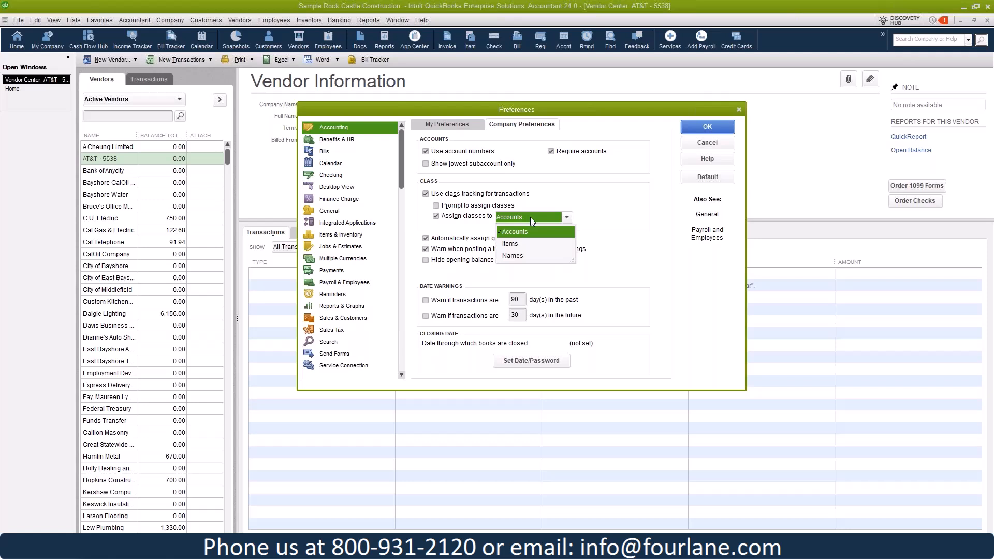
{"action": "left_click", "coordinate": [512, 256]}
{"action": "left_click", "coordinate": [712, 130]}
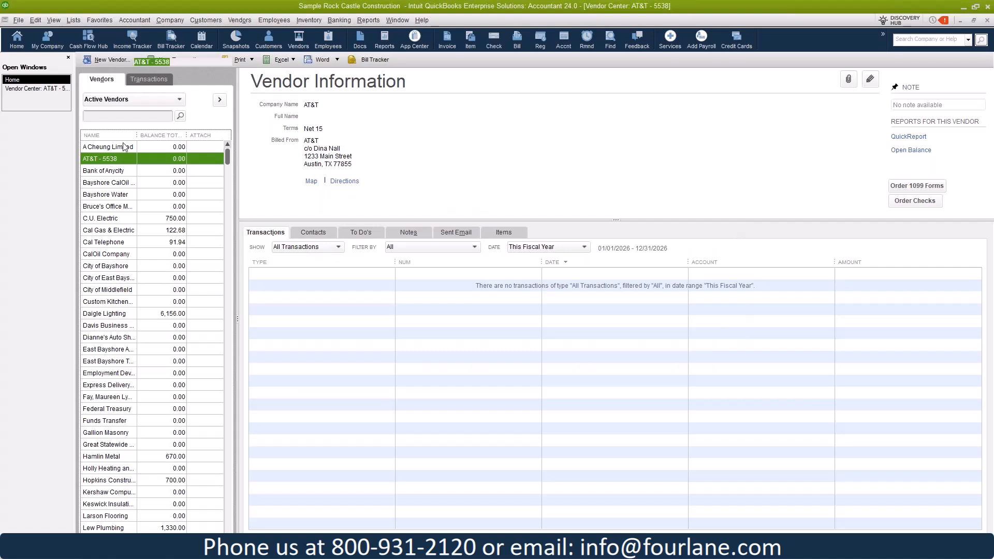
Step: Set the Class on AT&T - 5538's Additional Info tab to New Construction and save the vendor
{"action": "double_click", "coordinate": [122, 164]}
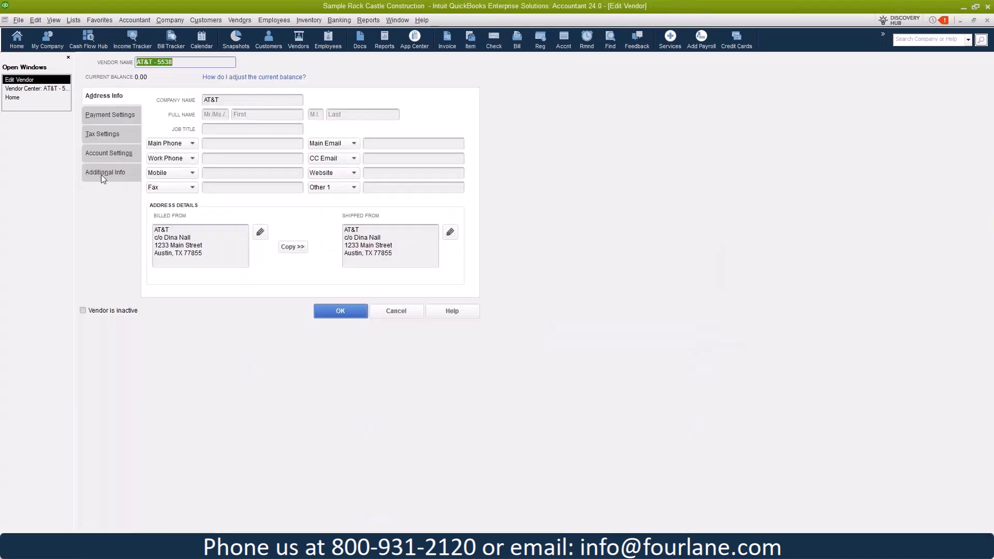
{"action": "left_click", "coordinate": [104, 174]}
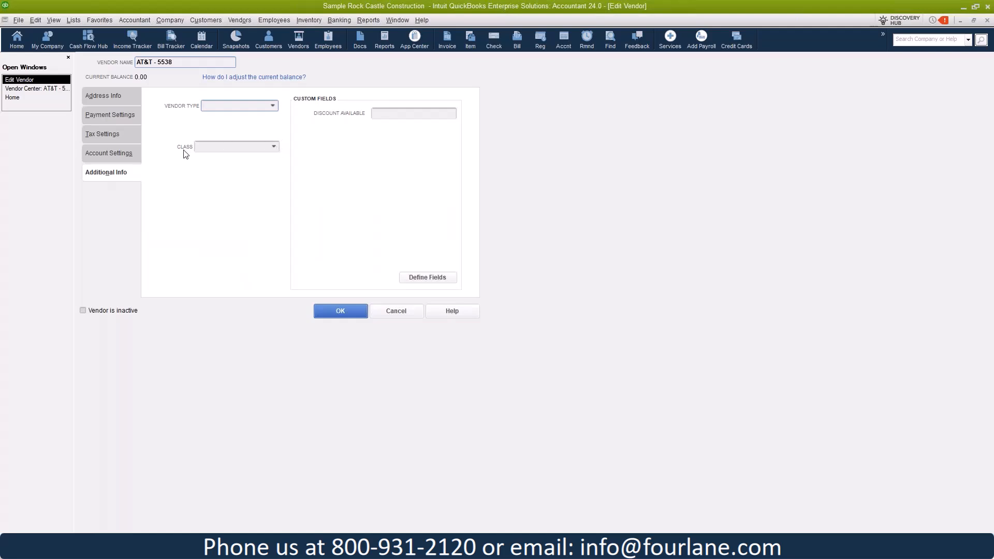
{"action": "left_click", "coordinate": [273, 148]}
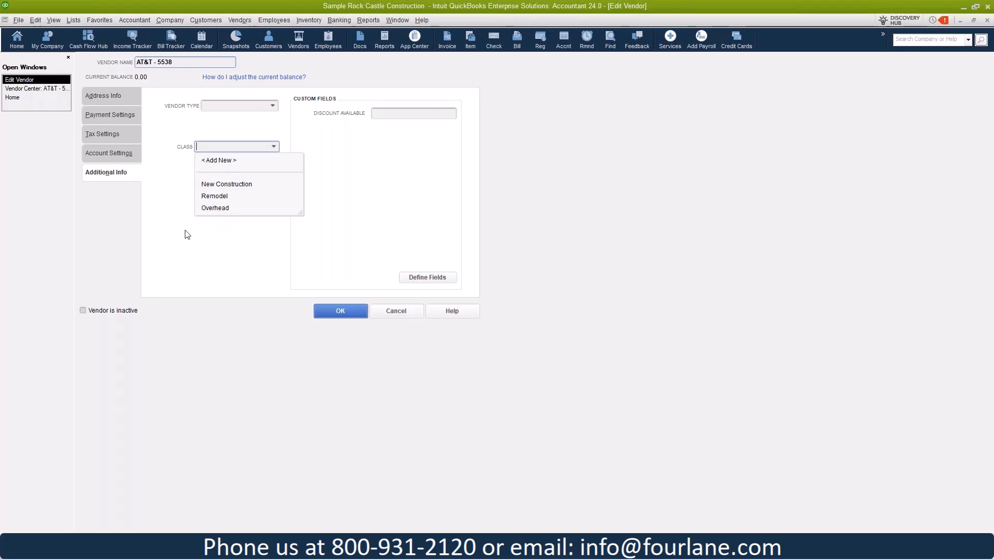
{"action": "left_click", "coordinate": [236, 184]}
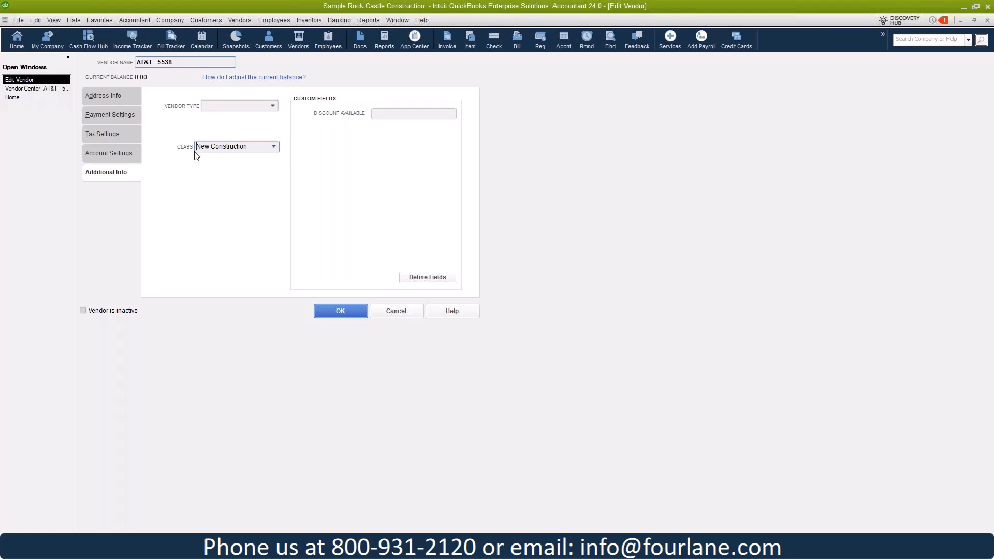
{"action": "left_click", "coordinate": [341, 311]}
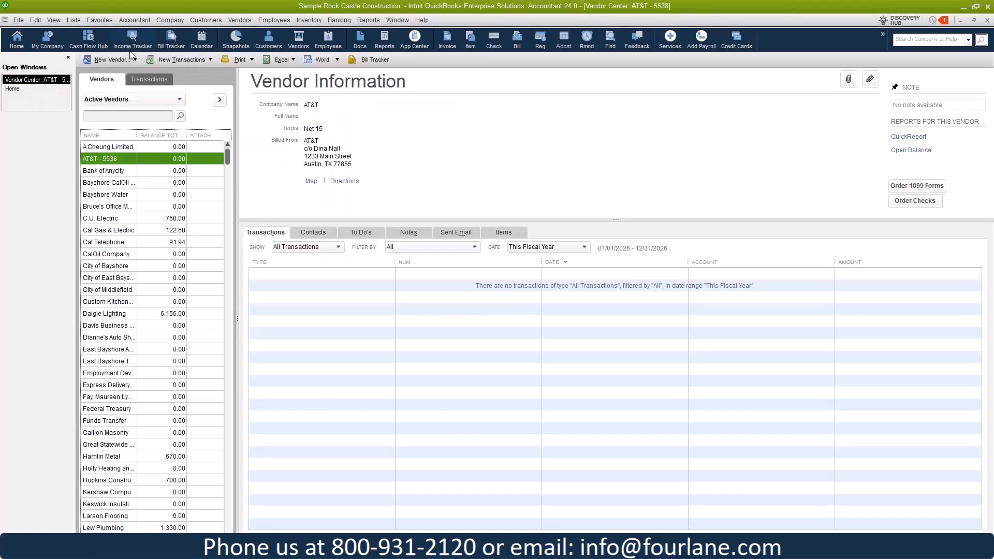
Step: Start a bill for AT&T - 5538, confirm New Construction fills in as its class, and open Reports
{"action": "left_click", "coordinate": [175, 60]}
{"action": "left_click", "coordinate": [185, 73]}
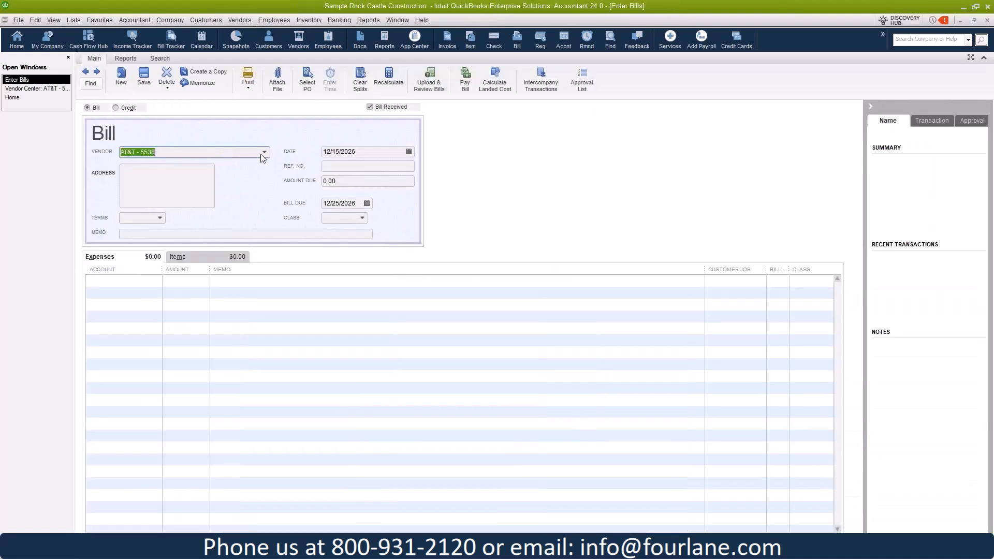
{"action": "key", "text": "Tab"}
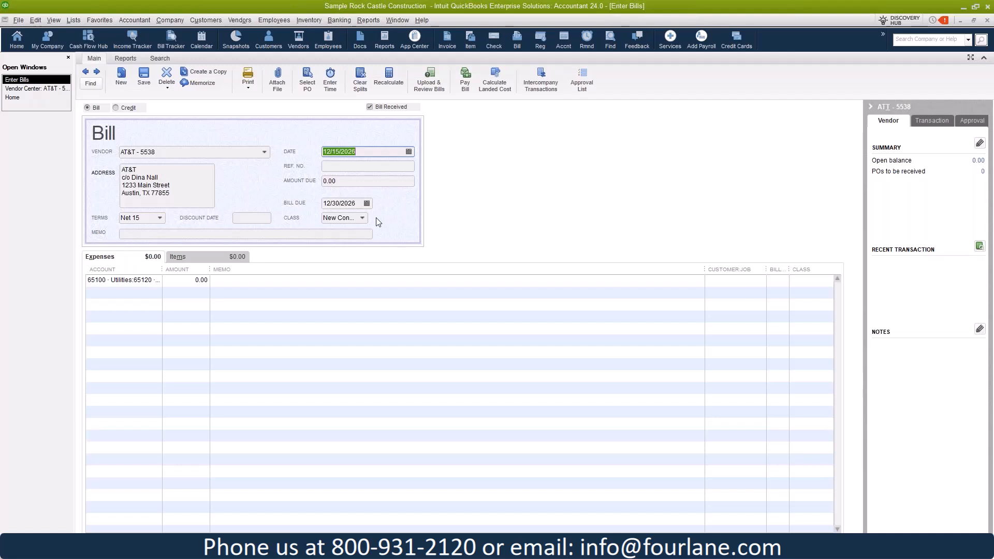
{"action": "left_click", "coordinate": [364, 217]}
{"action": "left_click", "coordinate": [409, 205]}
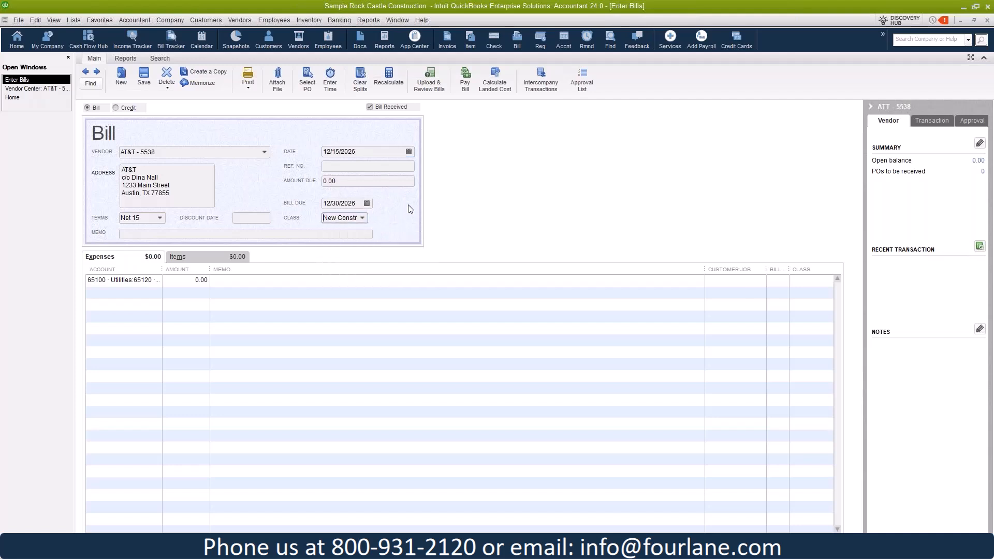
{"action": "left_click", "coordinate": [367, 20]}
Step: Run the Profit & Loss Standard report with columns shown by Class and review it
{"action": "mouse_move", "coordinate": [463, 146]}
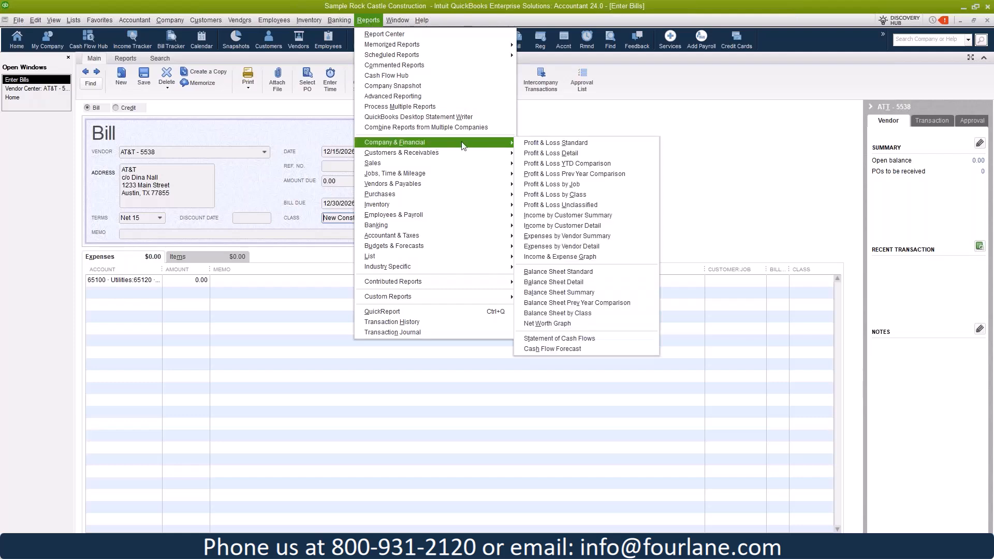
{"action": "left_click", "coordinate": [569, 144]}
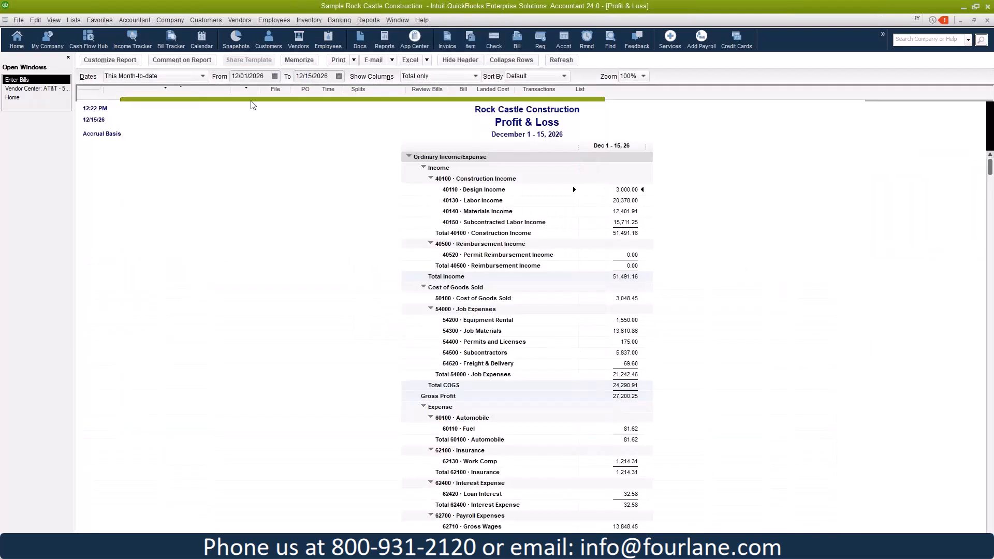
{"action": "left_click", "coordinate": [455, 77]}
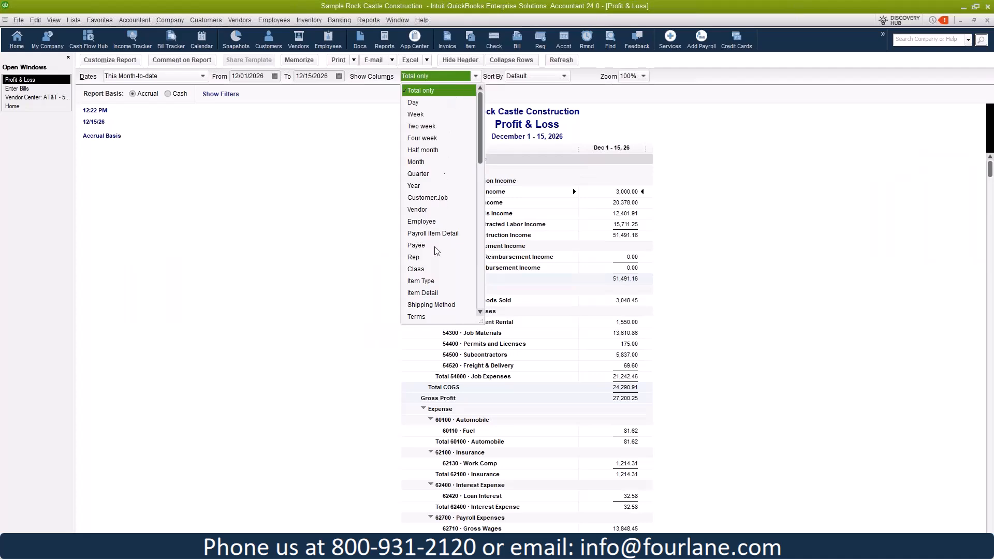
{"action": "left_click", "coordinate": [416, 269]}
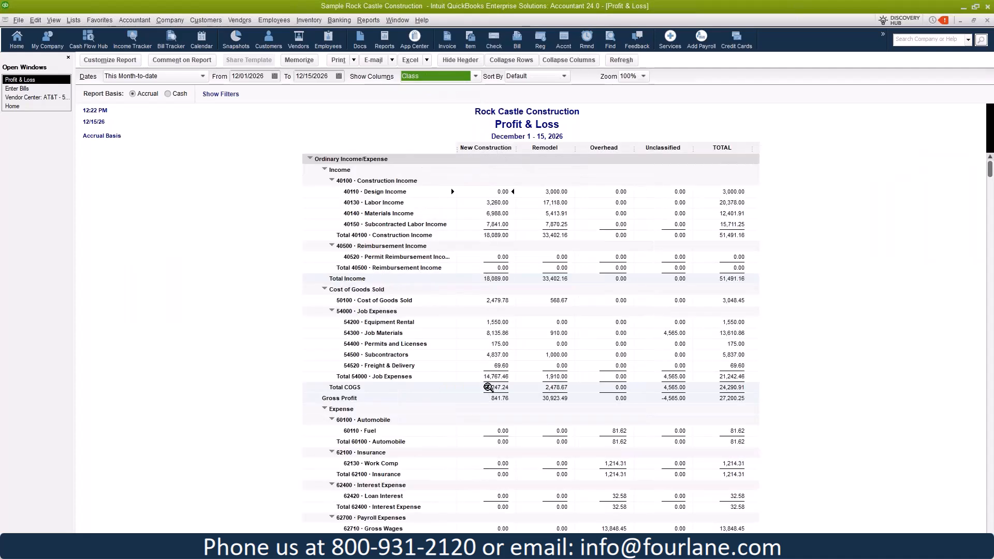
{"action": "scroll", "coordinate": [487, 404], "scroll_direction": "down", "scroll_amount": 2}
{"action": "scroll", "coordinate": [484, 437], "scroll_direction": "down", "scroll_amount": 1}
{"action": "scroll", "coordinate": [486, 259], "scroll_direction": "down", "scroll_amount": 1}
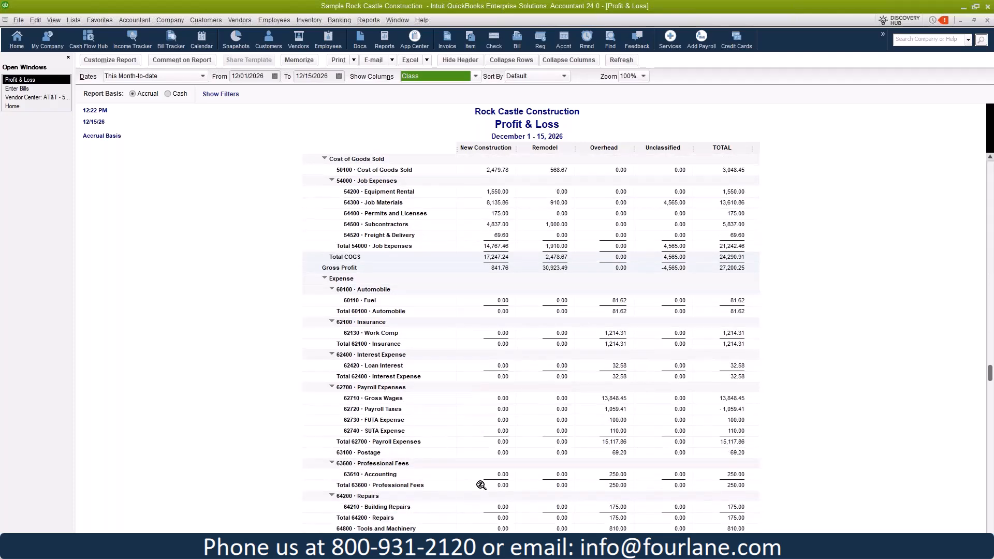
{"action": "scroll", "coordinate": [493, 450], "scroll_direction": "down", "scroll_amount": 3}
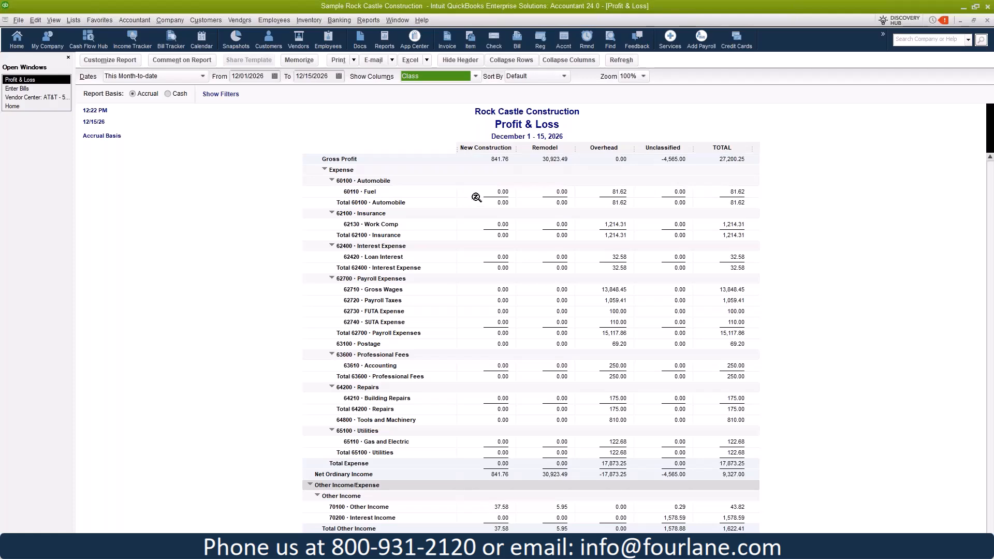
{"action": "scroll", "coordinate": [494, 261], "scroll_direction": "up", "scroll_amount": 7}
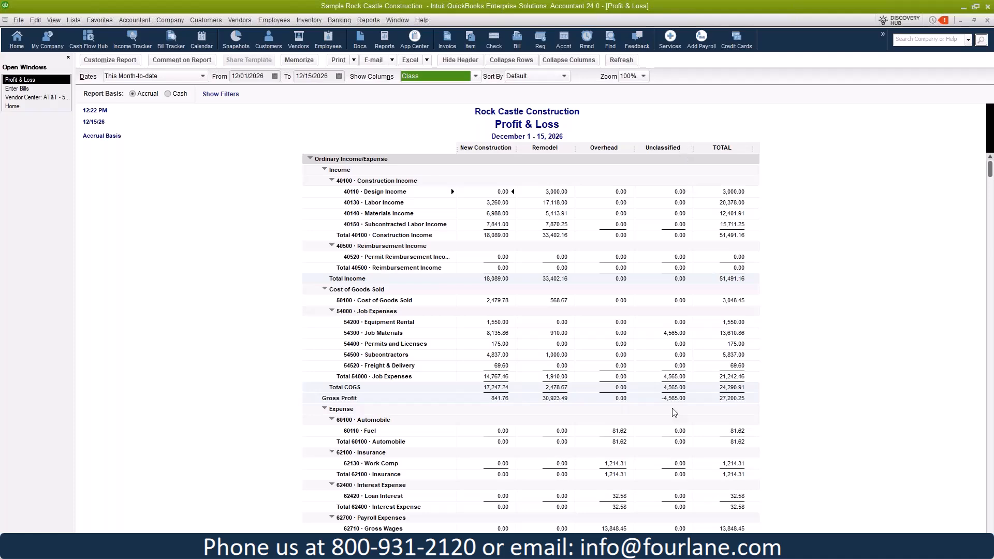
{"action": "scroll", "coordinate": [679, 416], "scroll_direction": "down", "scroll_amount": 2}
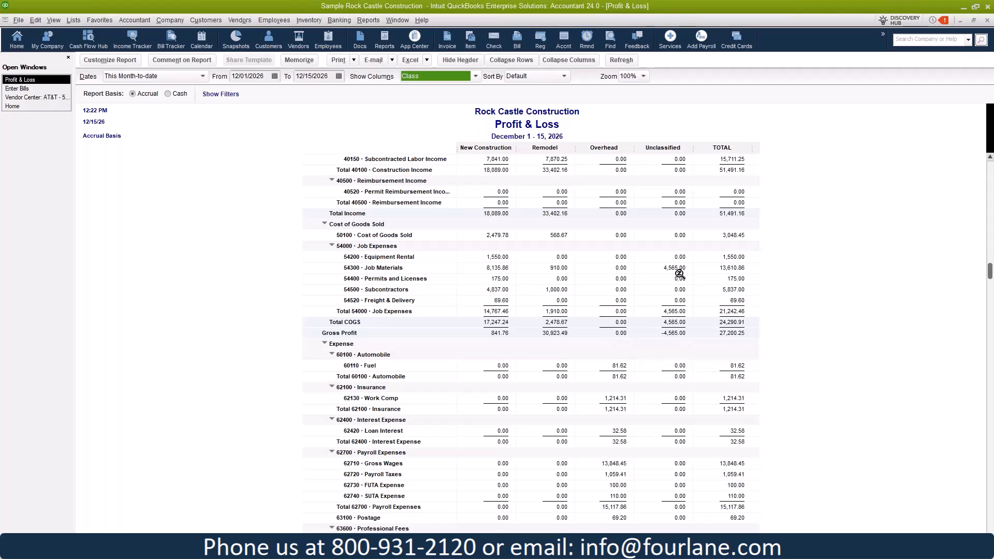
{"action": "scroll", "coordinate": [667, 305], "scroll_direction": "down", "scroll_amount": 5}
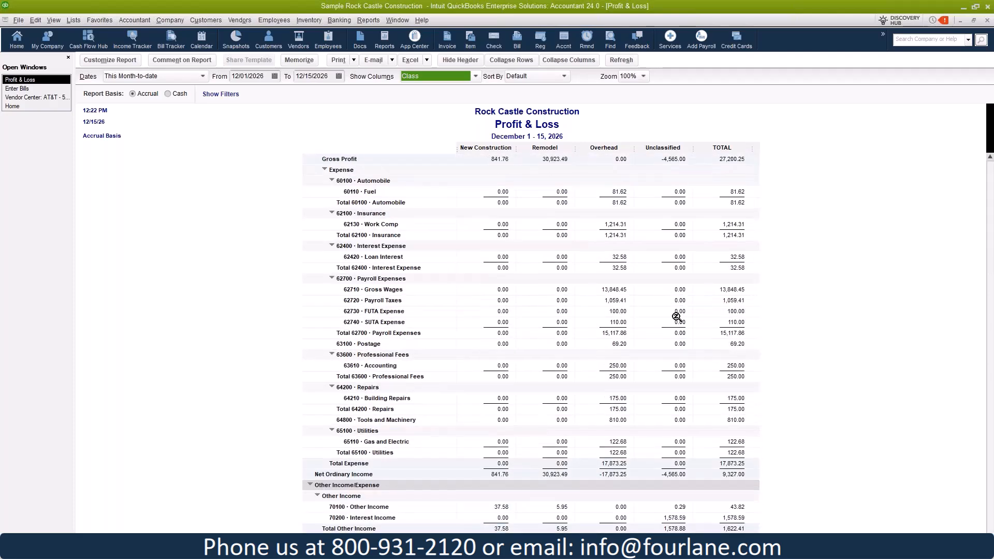
{"action": "scroll", "coordinate": [668, 367], "scroll_direction": "up", "scroll_amount": 3}
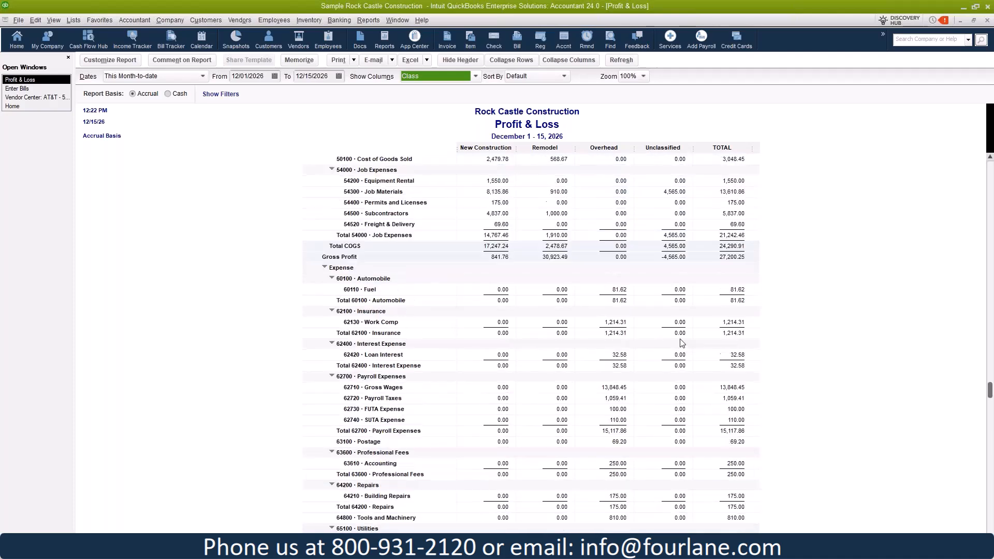
{"action": "scroll", "coordinate": [681, 343], "scroll_direction": "up", "scroll_amount": 5}
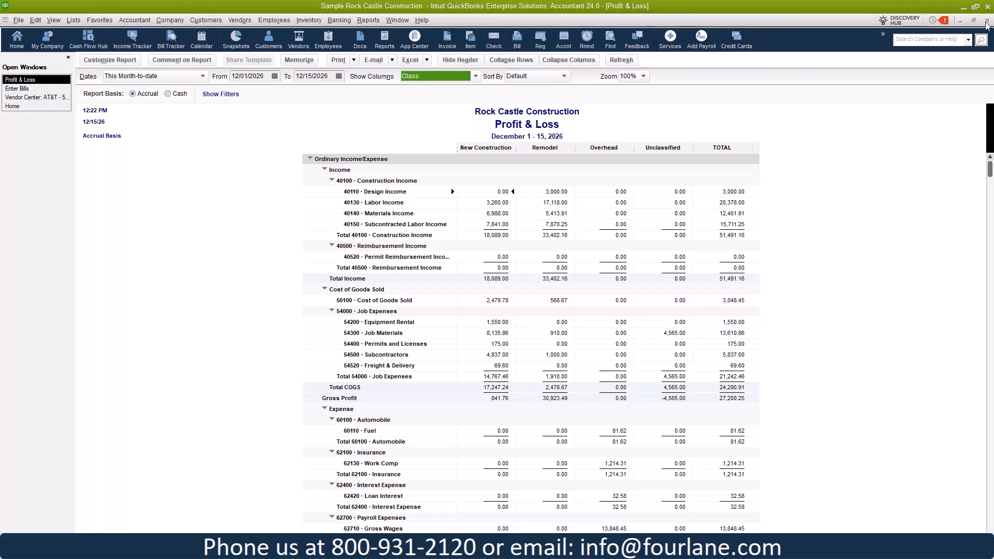
Step: Close the Profit & Loss report without memorizing it, then close the bill
{"action": "left_click", "coordinate": [875, 267]}
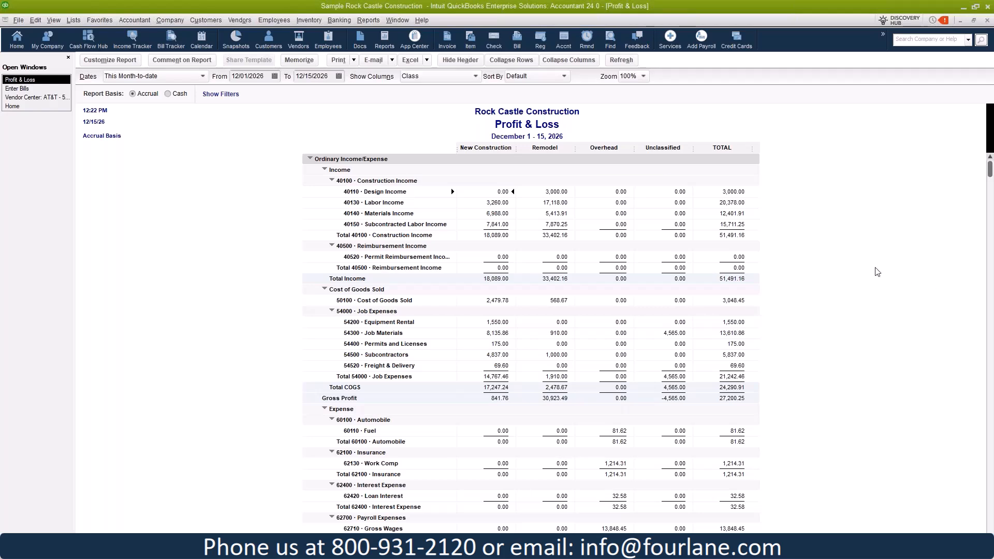
{"action": "key", "text": "Escape"}
{"action": "left_click", "coordinate": [532, 257]}
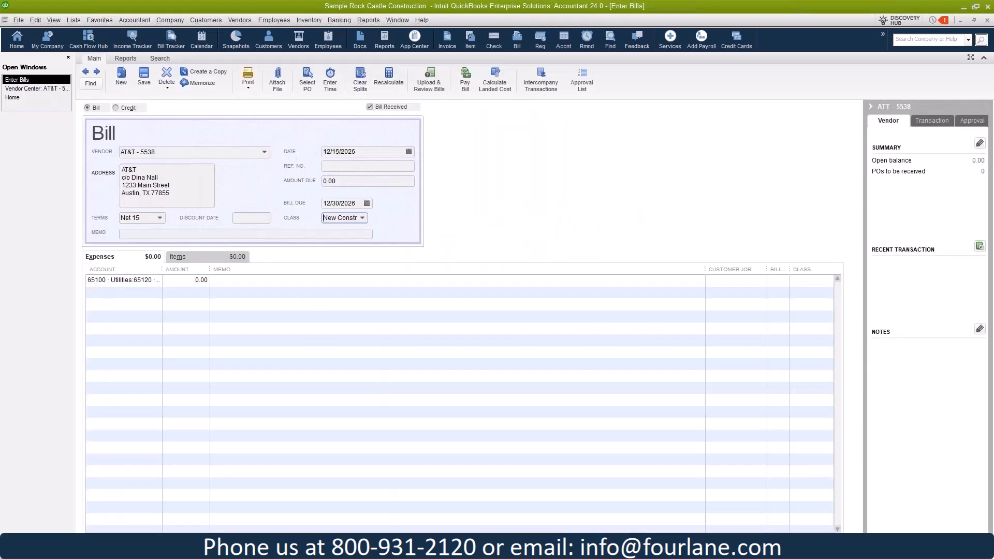
{"action": "key", "text": "Escape"}
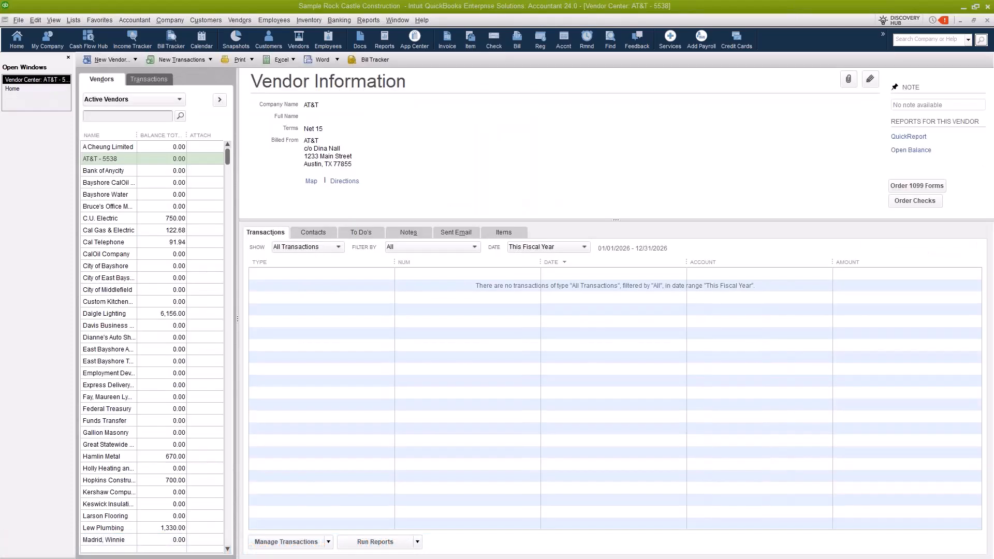